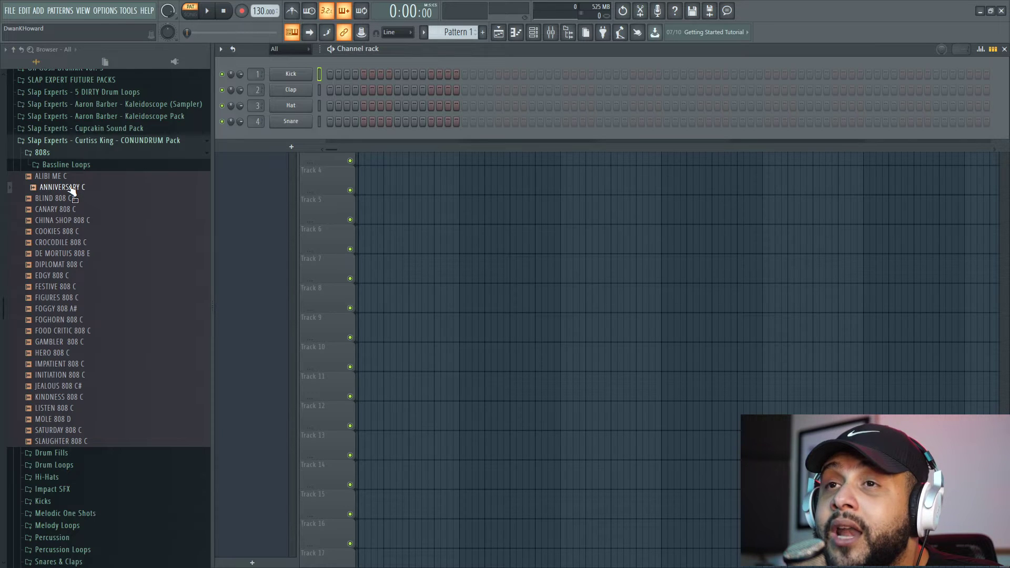
# Step: Add the ANNIVERSARY C sample as a new channel and shape it with a full fade-out and a very short sample length
pyautogui.moveTo(73, 190); pyautogui.dragTo(294, 137)
pyautogui.click(295, 138)
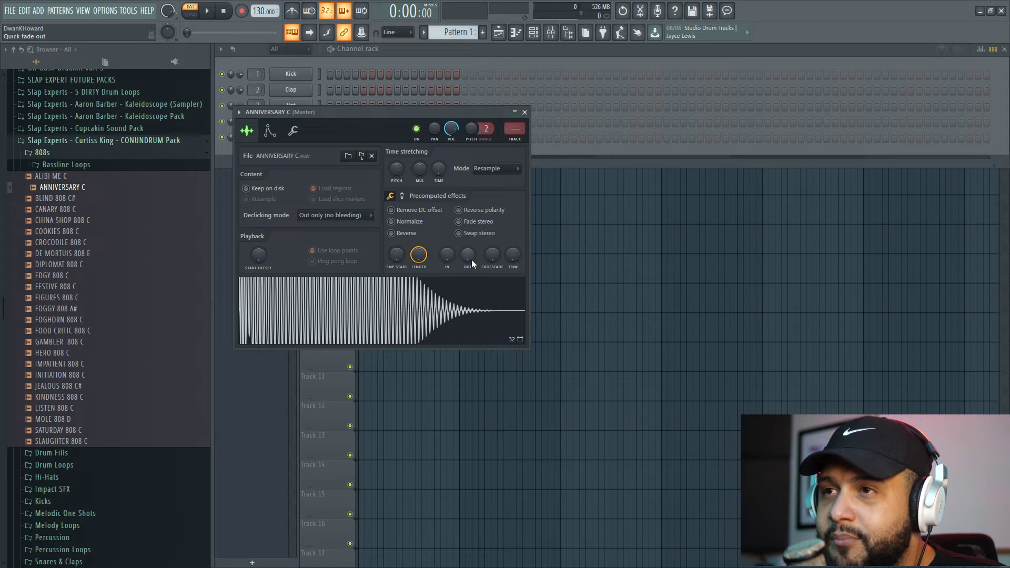
pyautogui.moveTo(470, 260); pyautogui.dragTo(470, 226)
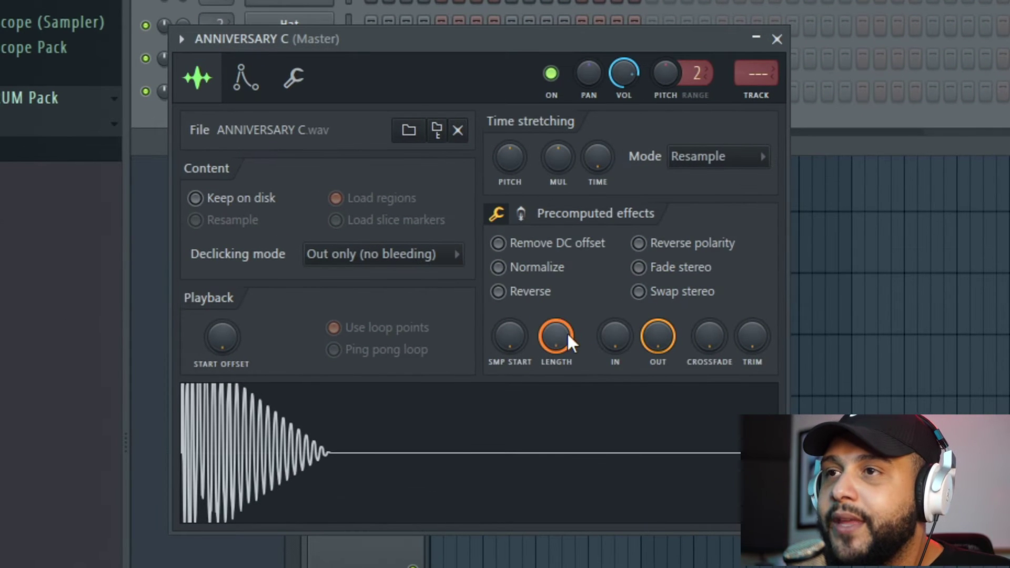
pyautogui.moveTo(553, 332); pyautogui.dragTo(554, 394)
pyautogui.moveTo(555, 333); pyautogui.dragTo(555, 345)
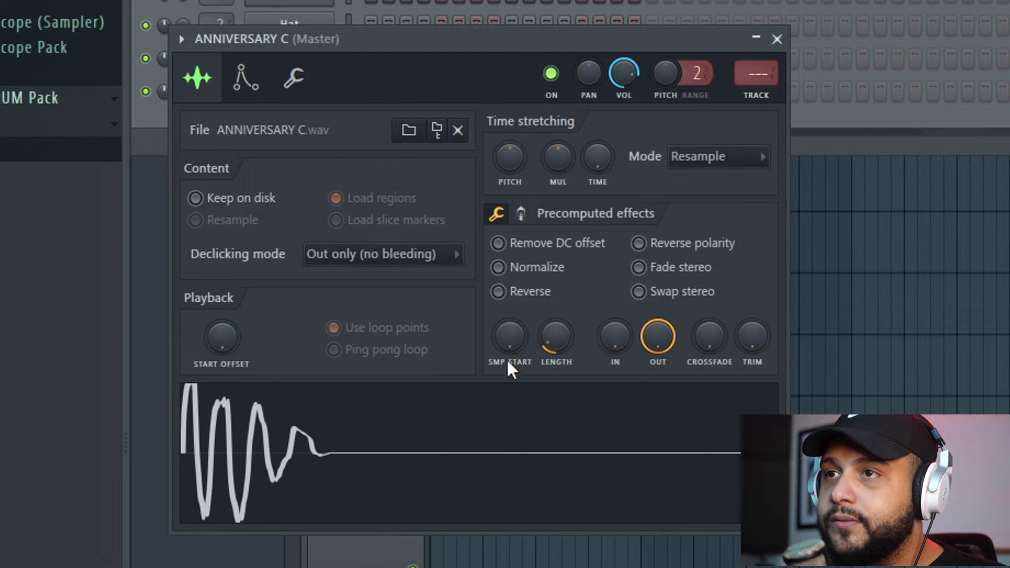
pyautogui.moveTo(556, 337); pyautogui.dragTo(556, 345)
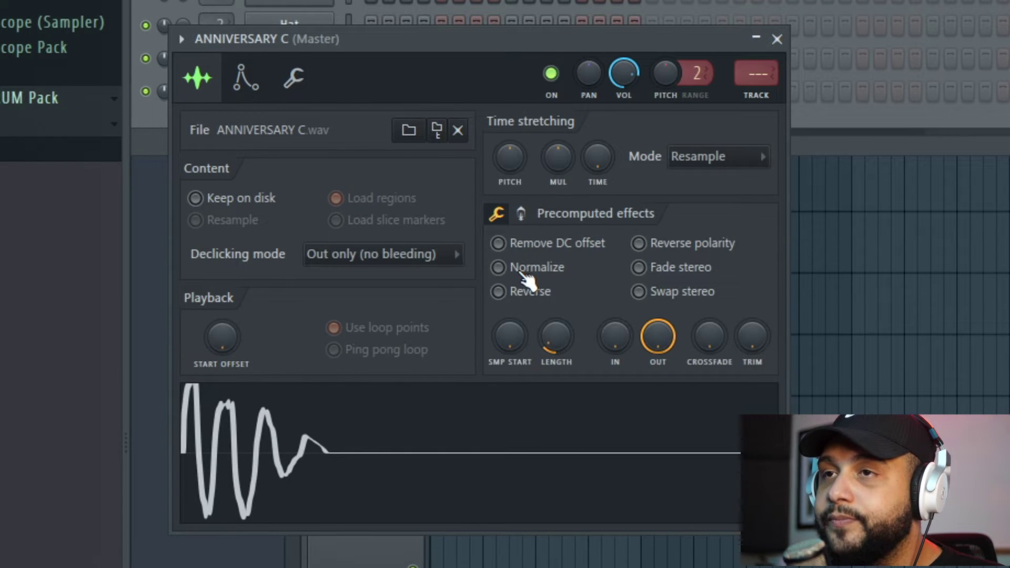
# Step: Try normalizing the ANNIVERSARY C sample, leave Normalize off, and raise its Boost slightly with Clip enabled
pyautogui.click(498, 268)
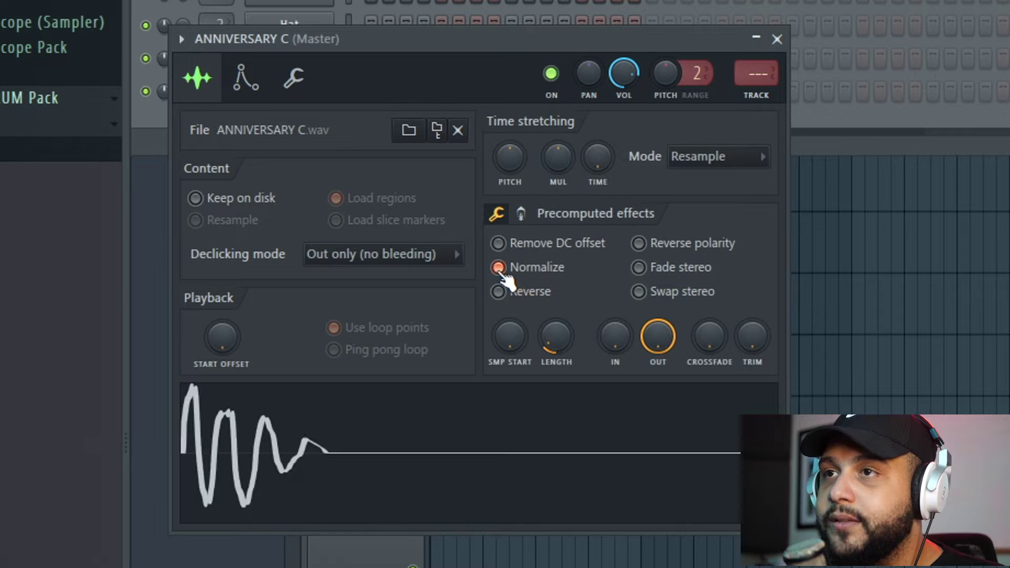
pyautogui.click(498, 268)
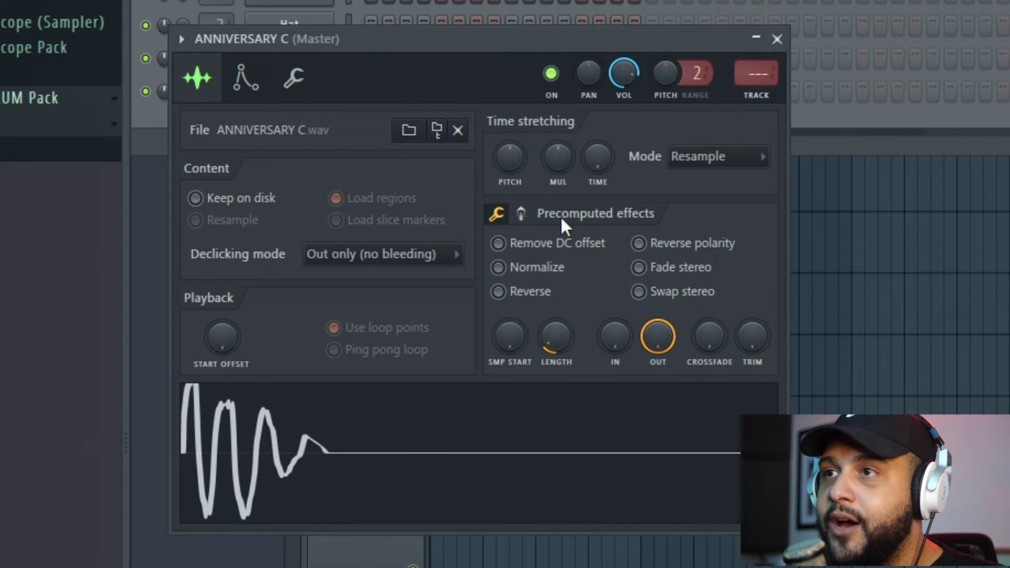
pyautogui.click(520, 213)
pyautogui.click(498, 295)
pyautogui.moveTo(510, 251); pyautogui.dragTo(510, 232)
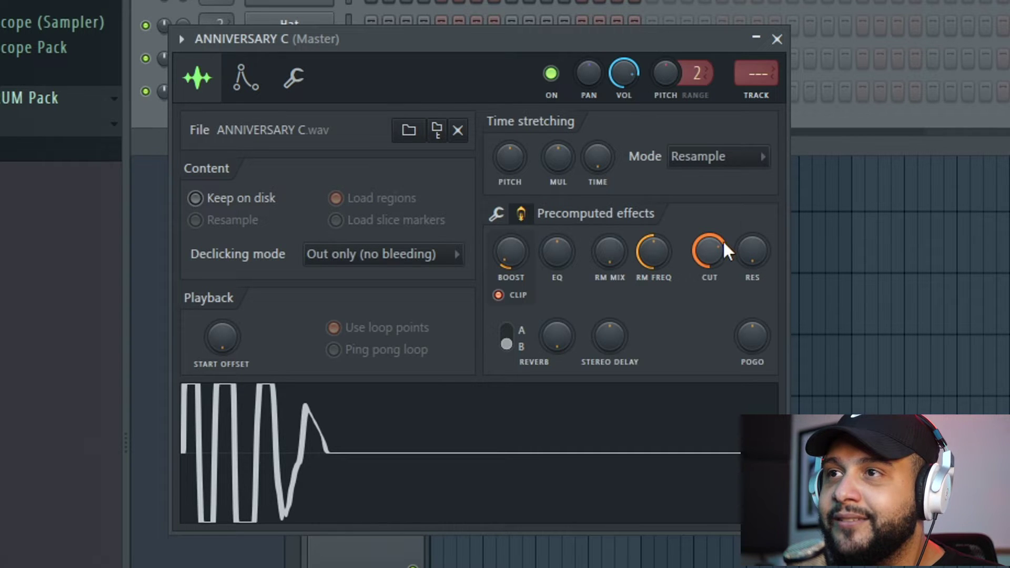
# Step: Lower the sample's filter Cut, turn Pogo down and raise the EQ slightly, closing the channel settings when finished
pyautogui.moveTo(718, 240)
pyautogui.mouseDown()
pyautogui.moveTo(718, 273)
pyautogui.moveTo(717, 242)
pyautogui.mouseUp()
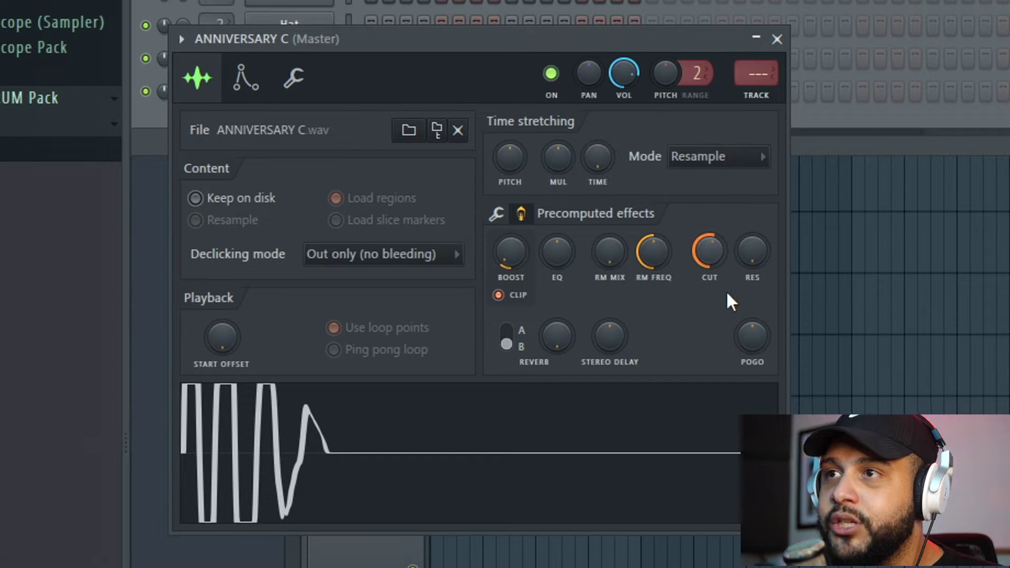
pyautogui.moveTo(755, 339); pyautogui.dragTo(752, 366)
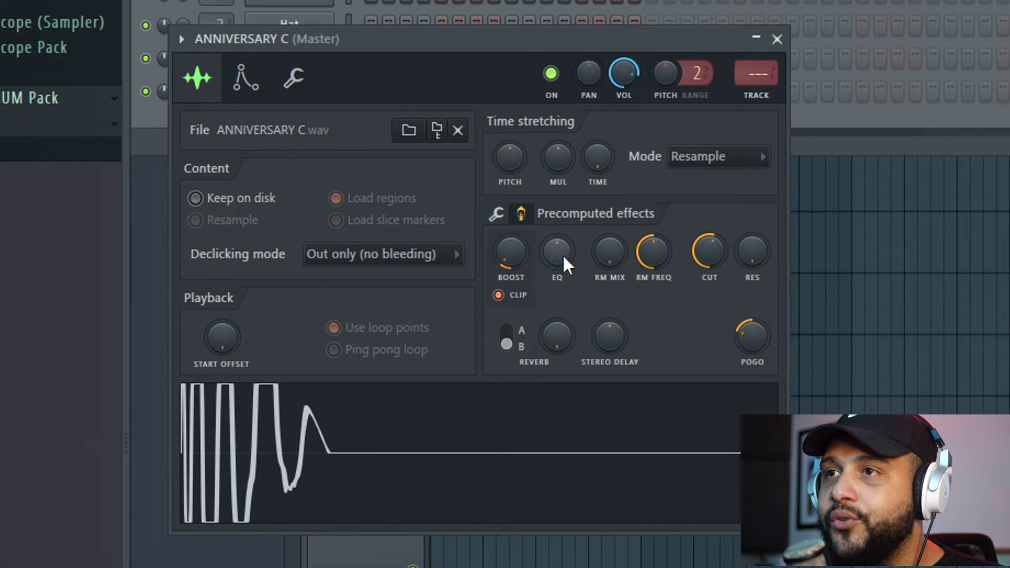
pyautogui.moveTo(556, 251); pyautogui.dragTo(557, 243)
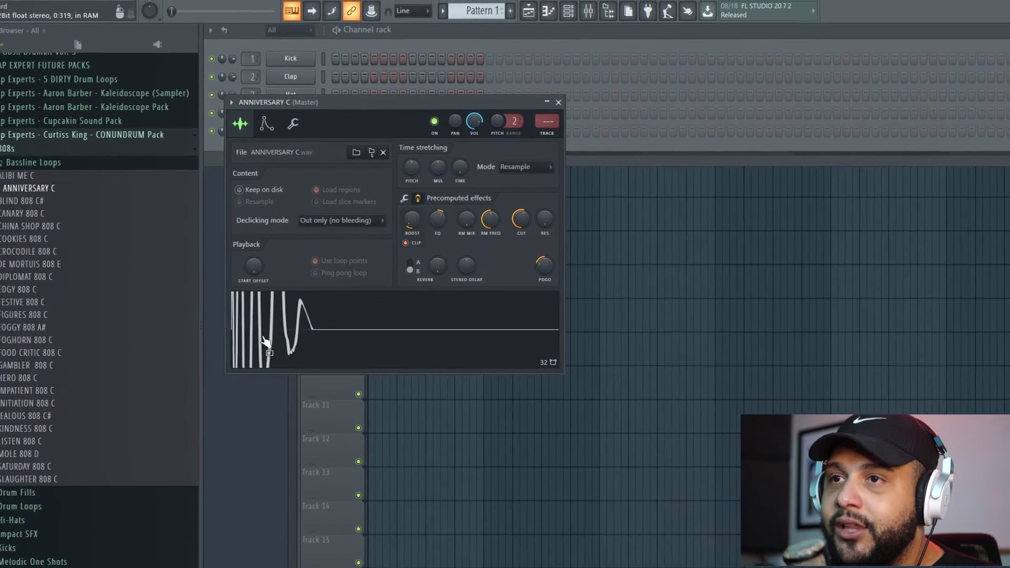
pyautogui.click(558, 102)
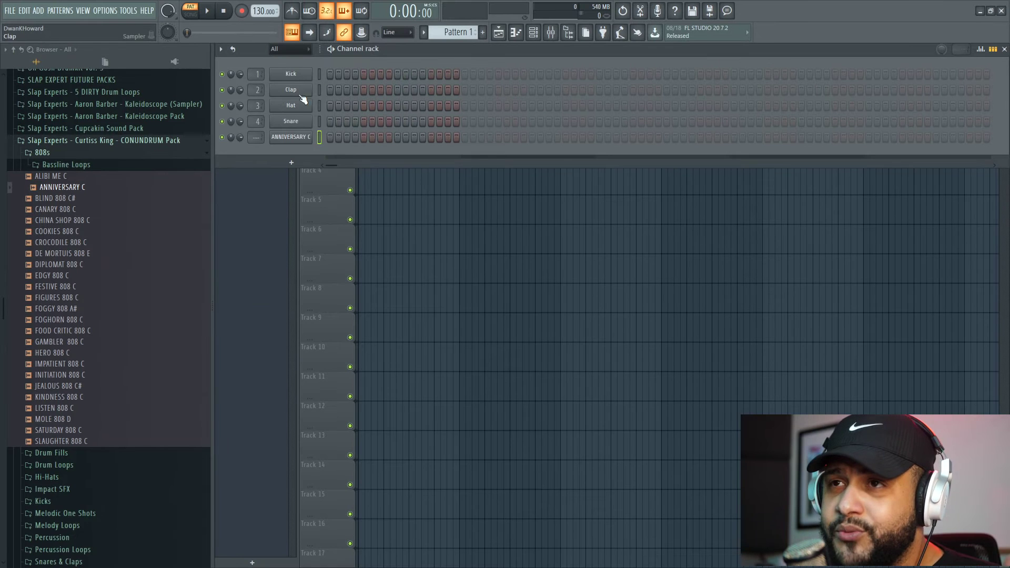
# Step: Add the ANNIVERSARY C sample again as a second channel below the first one
pyautogui.moveTo(62, 187); pyautogui.dragTo(124, 198)
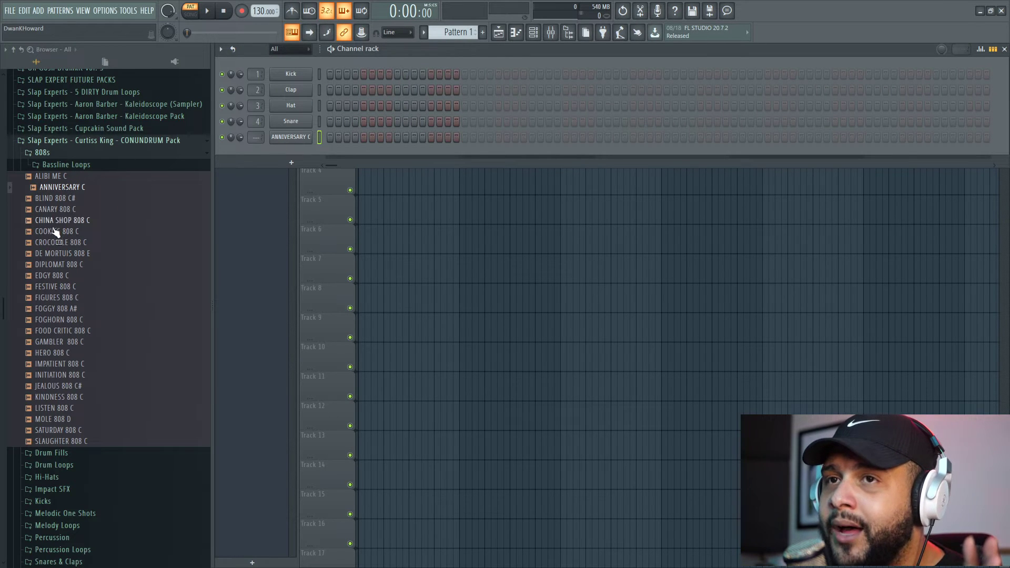
pyautogui.moveTo(55, 205); pyautogui.dragTo(294, 154)
pyautogui.click(295, 153)
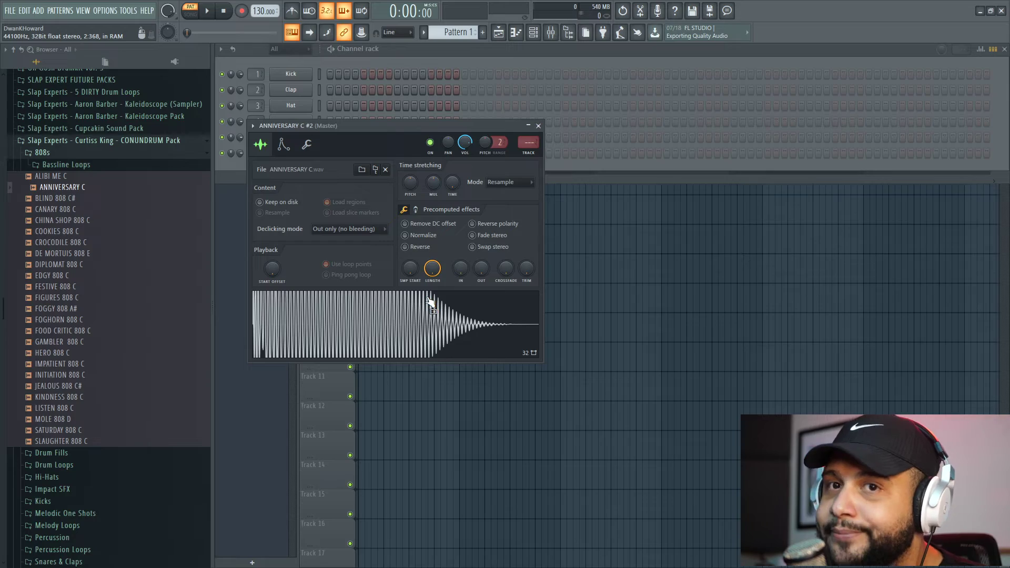
pyautogui.rightClick(416, 322)
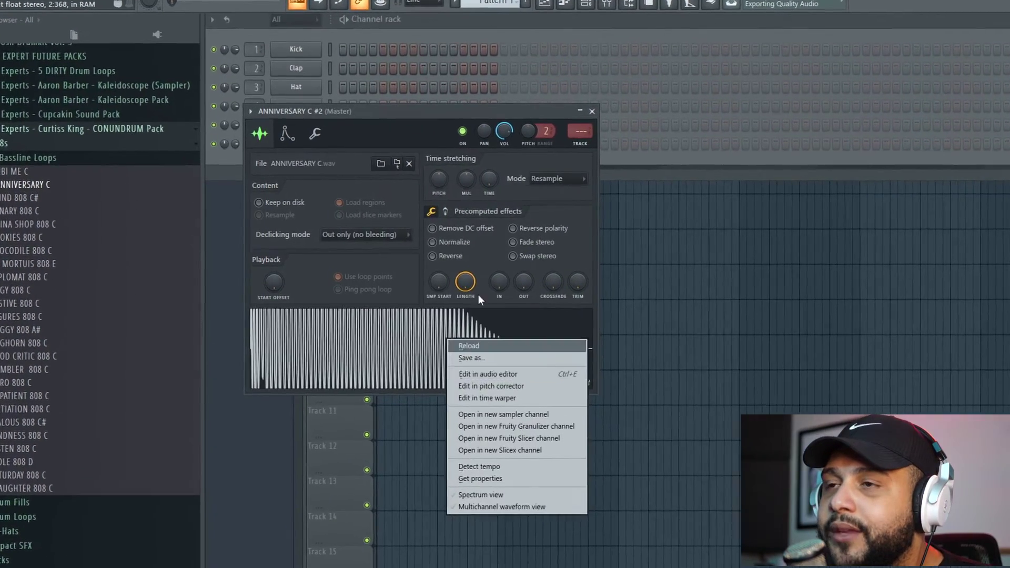
pyautogui.press('Escape')
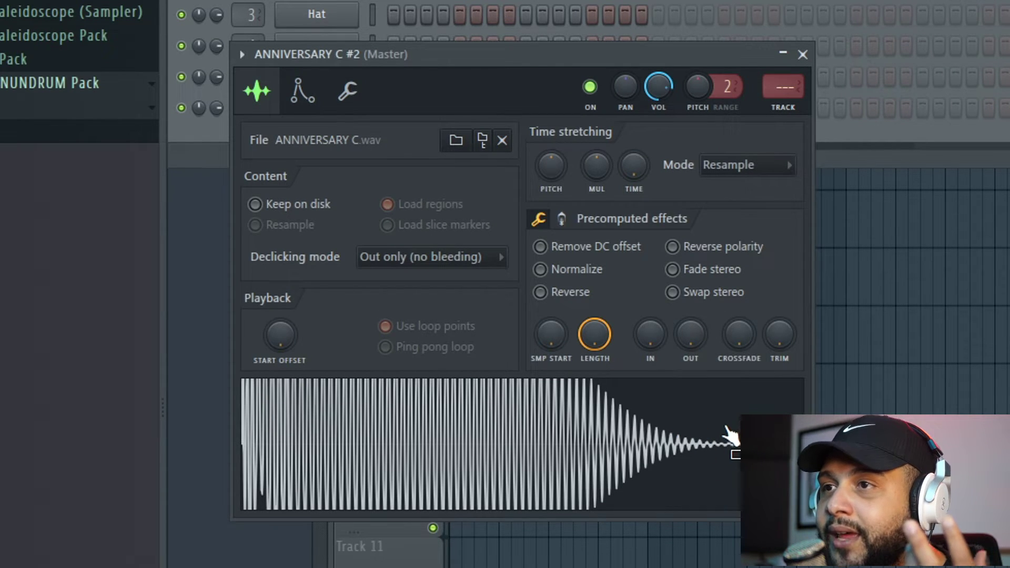
pyautogui.click(561, 220)
pyautogui.click(538, 219)
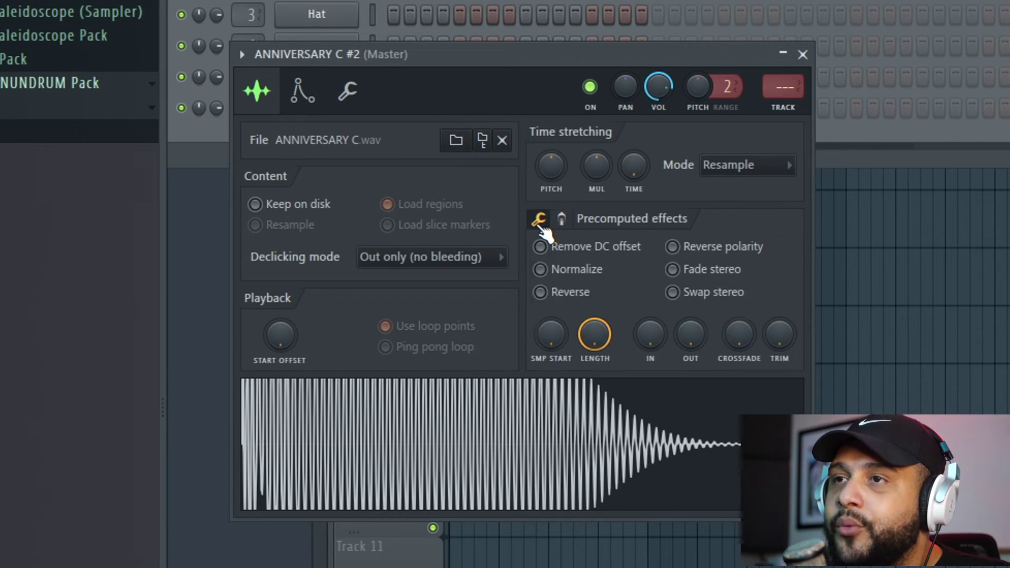
# Step: Move the second copy's sample start far into the decaying tail and set its fade-out to maximum
pyautogui.moveTo(553, 336); pyautogui.dragTo(553, 262)
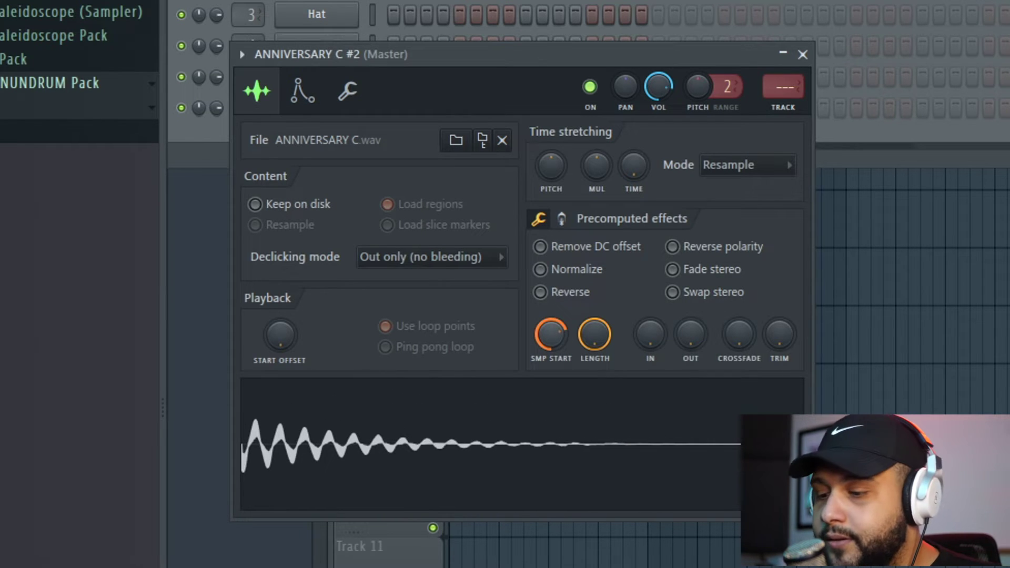
pyautogui.moveTo(551, 337); pyautogui.dragTo(551, 321)
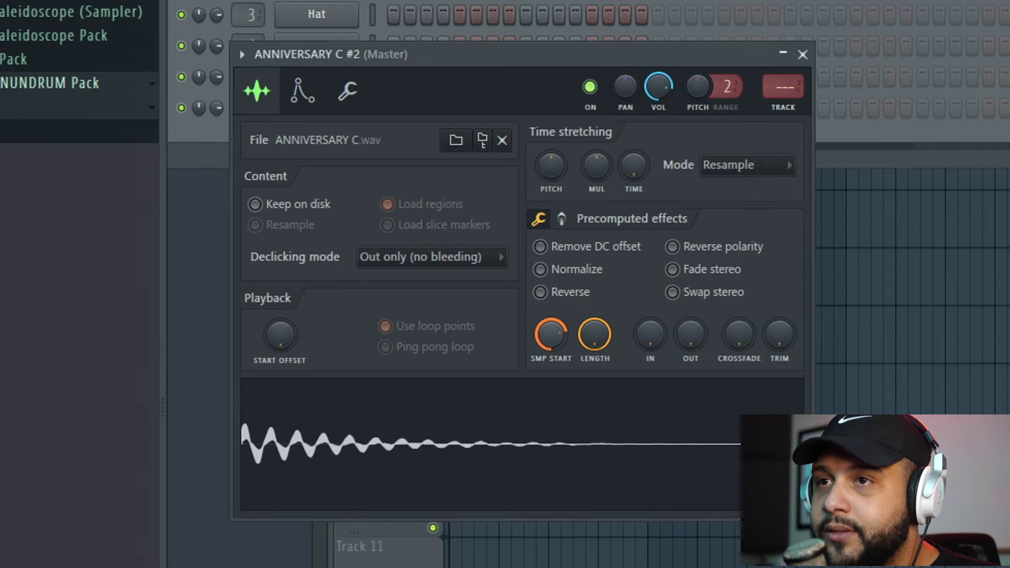
pyautogui.moveTo(696, 345); pyautogui.dragTo(696, 313)
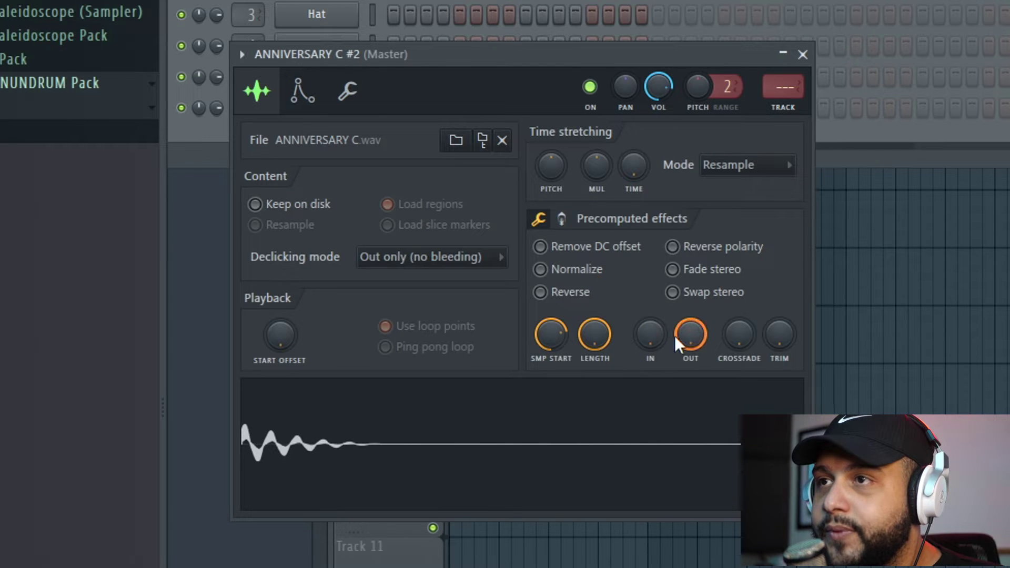
# Step: Normalize the ANNIVERSARY C #2 sample and raise its Boost to about halfway
pyautogui.click(562, 220)
pyautogui.click(560, 220)
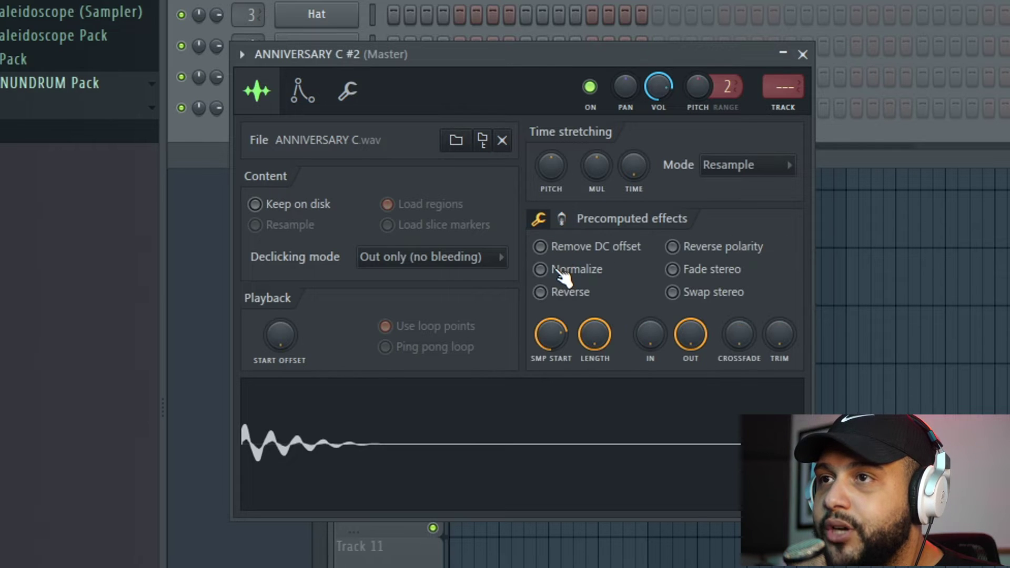
pyautogui.click(563, 274)
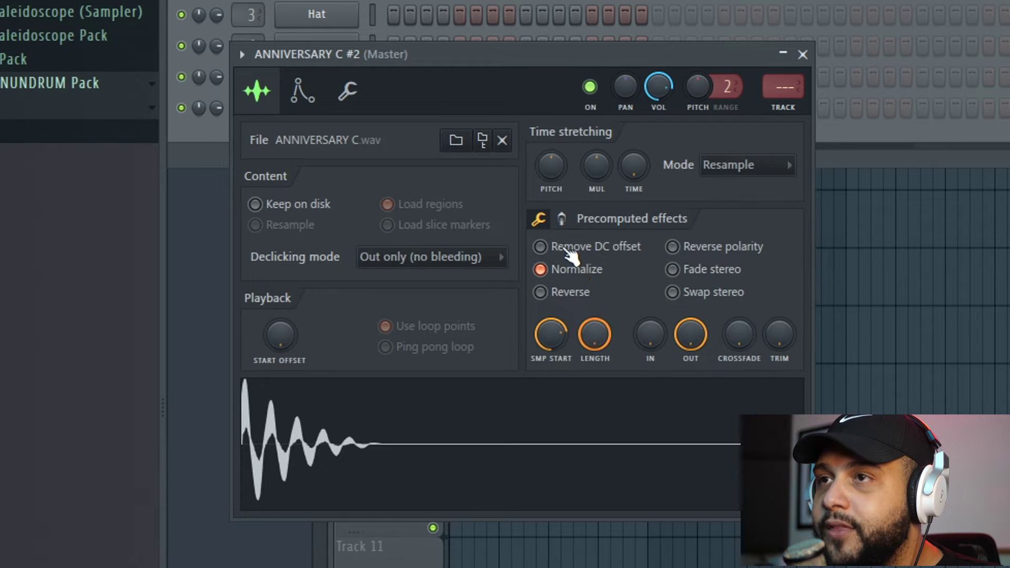
pyautogui.click(562, 219)
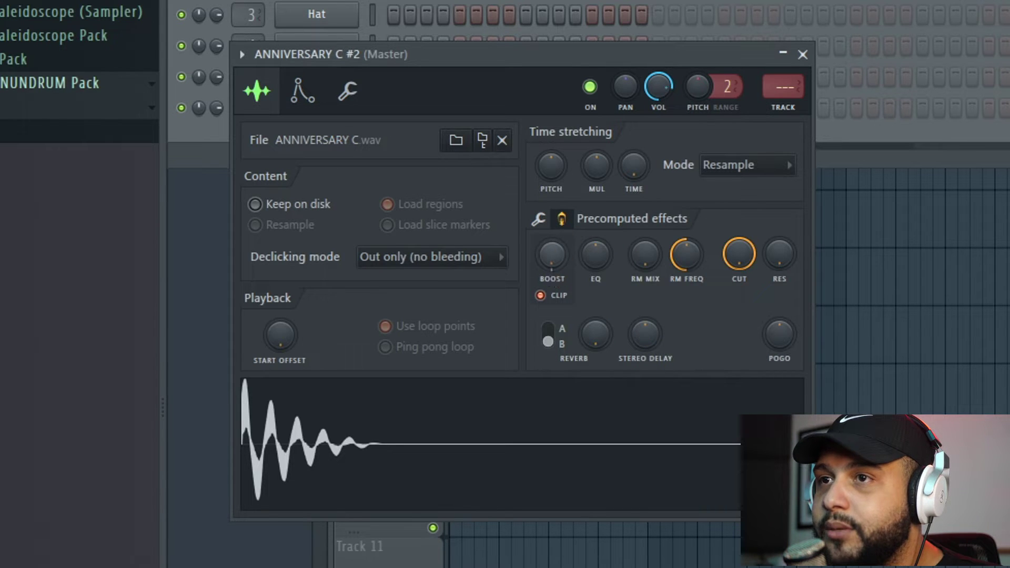
pyautogui.moveTo(551, 255); pyautogui.dragTo(551, 228)
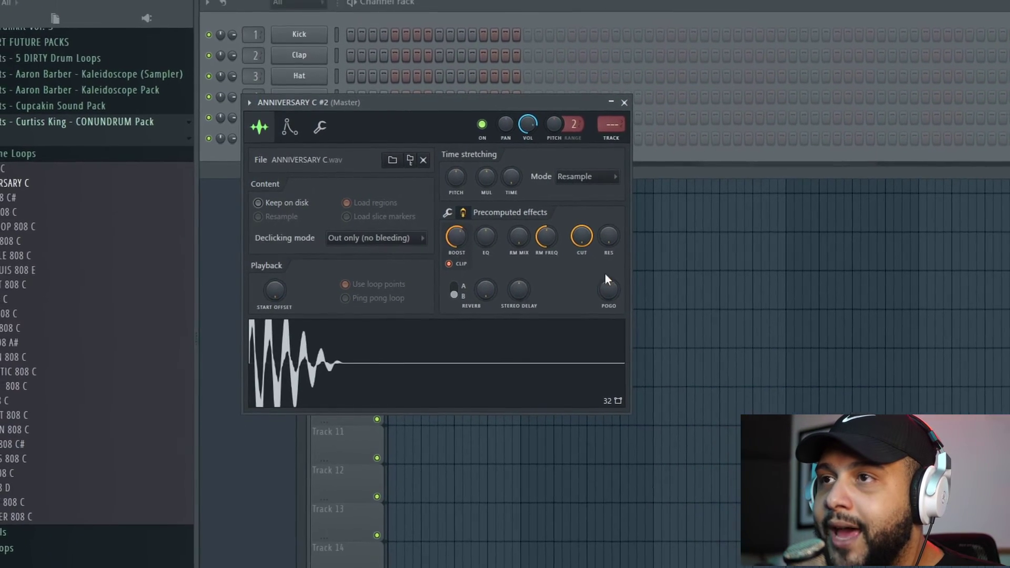
# Step: Trigger ANNIVERSARY C #2 on the first step of Pattern 1 and close the channel rack
pyautogui.click(552, 50)
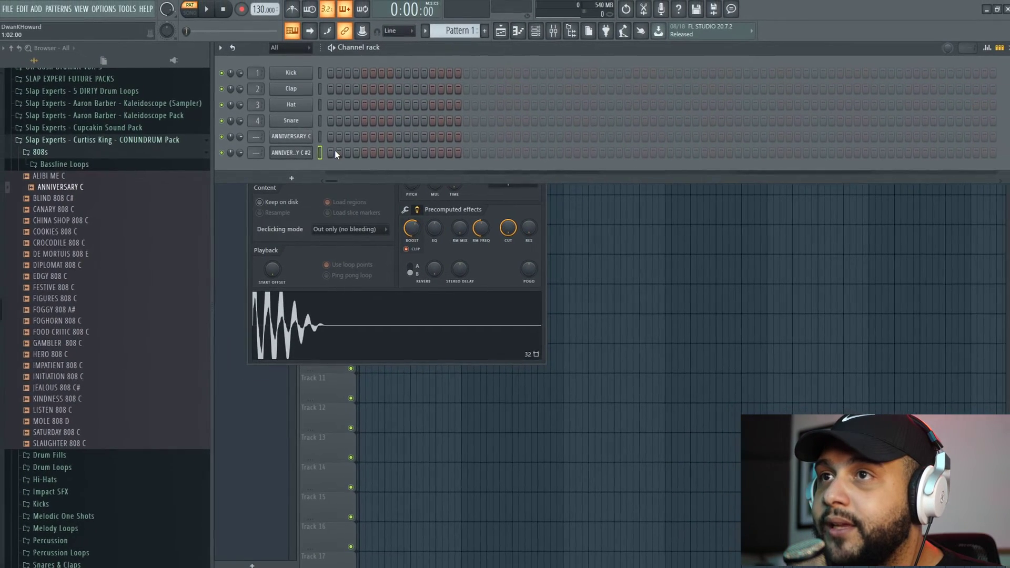
pyautogui.click(330, 153)
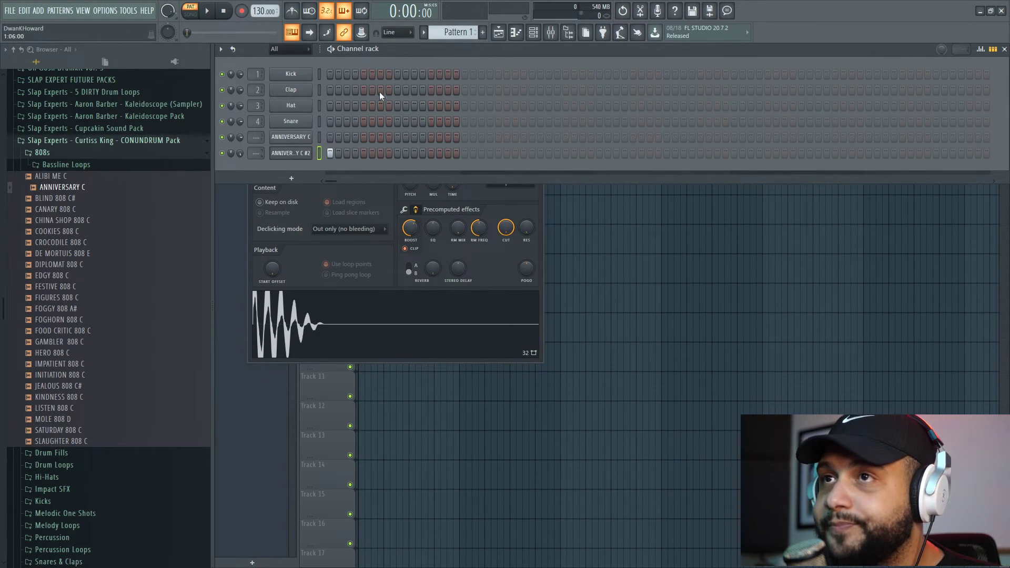
pyautogui.click(1004, 49)
# Step: Place Pattern 1 at bar 1 of Track 1 and shorten the clip to half a bar
pyautogui.click(321, 87)
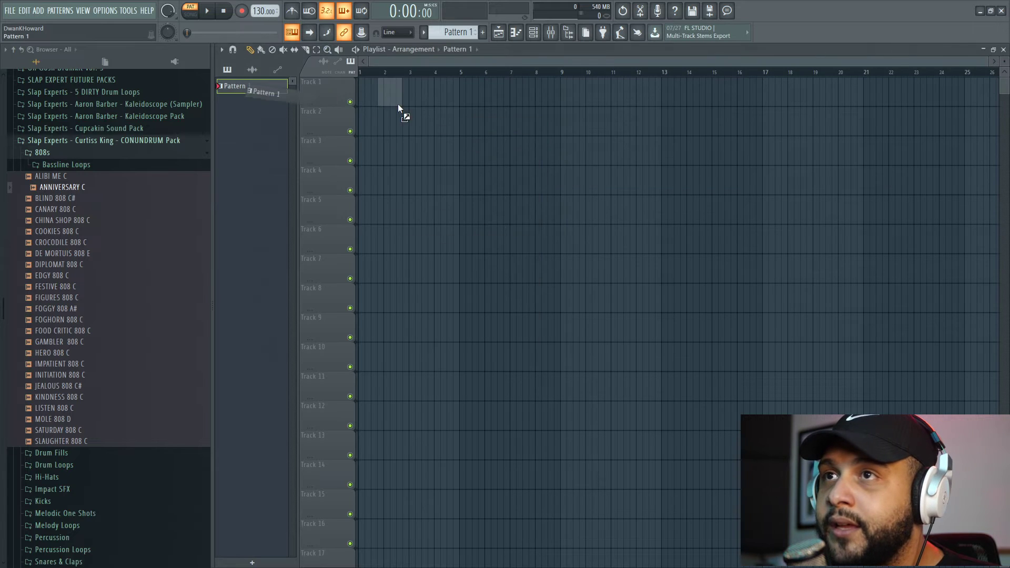
pyautogui.moveTo(405, 90); pyautogui.dragTo(326, 87)
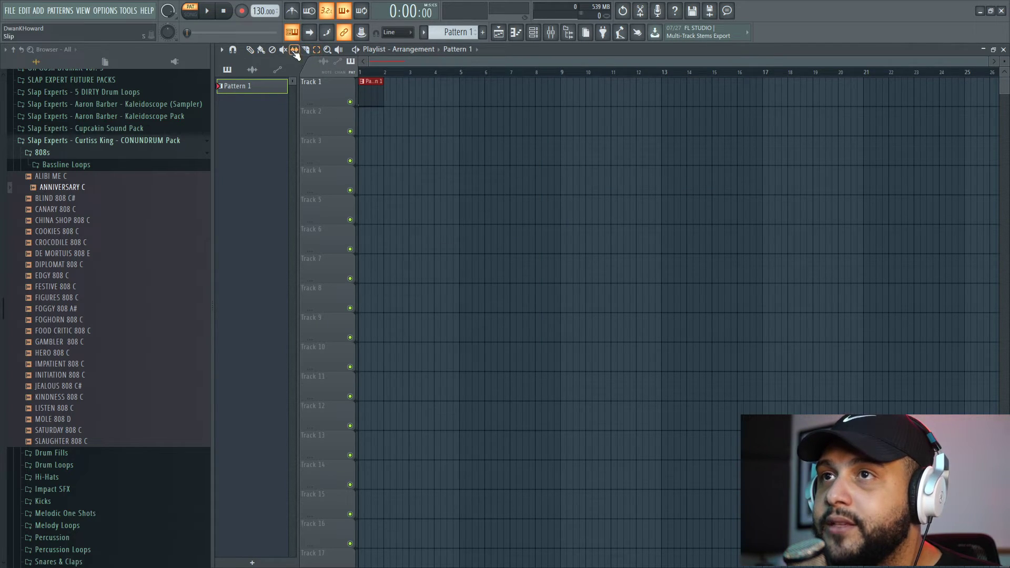
pyautogui.click(250, 48)
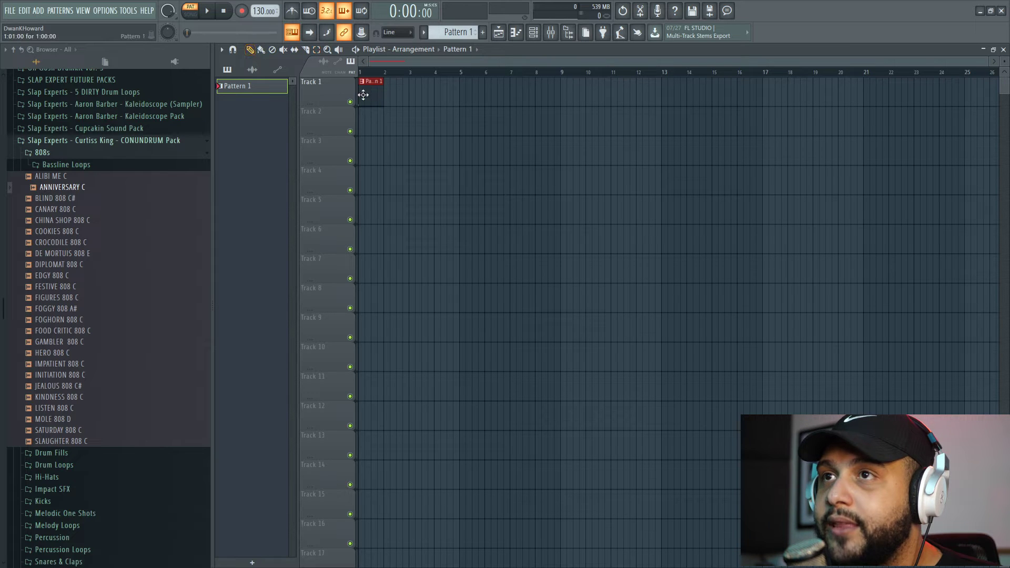
pyautogui.moveTo(383, 92); pyautogui.dragTo(363, 94)
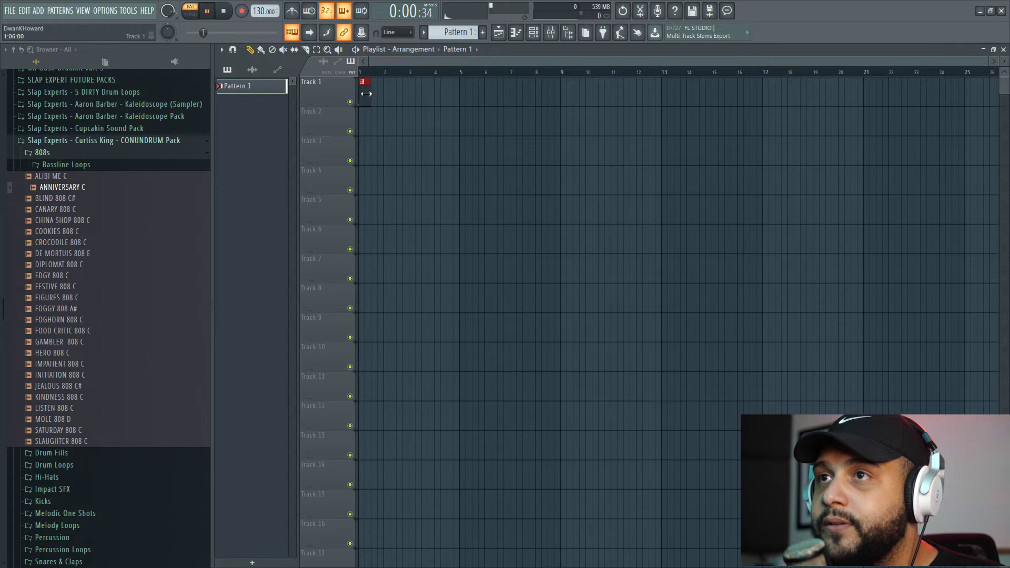
# Step: Switch playback to song mode and consolidate the Track 1 clip to a 24Bit int stereo WAV with the remainder cut
pyautogui.click(190, 15)
pyautogui.press('space')
pyautogui.press('space')
pyautogui.press('e')
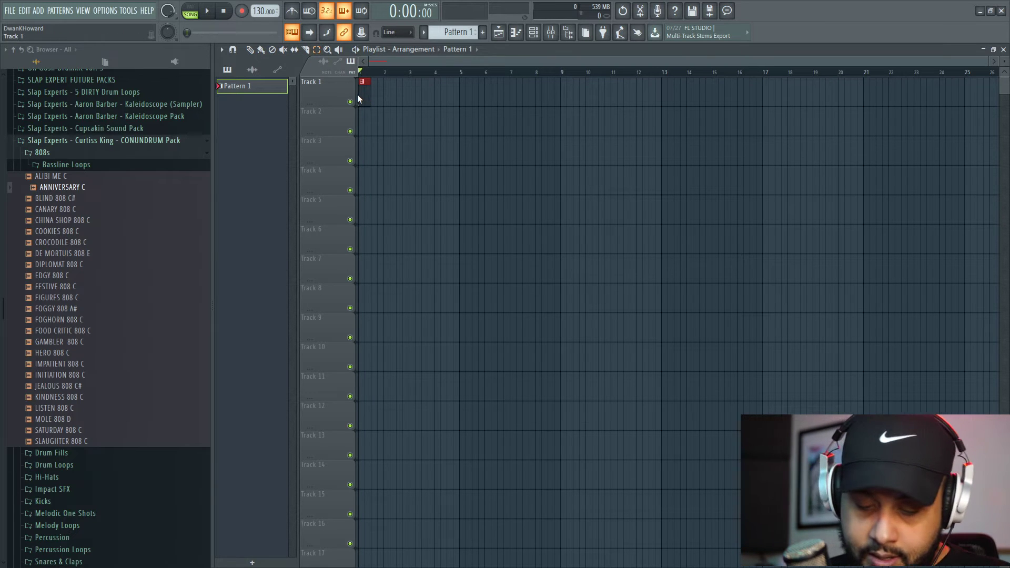
pyautogui.hotkey('ctrl', 'alt', 'c')
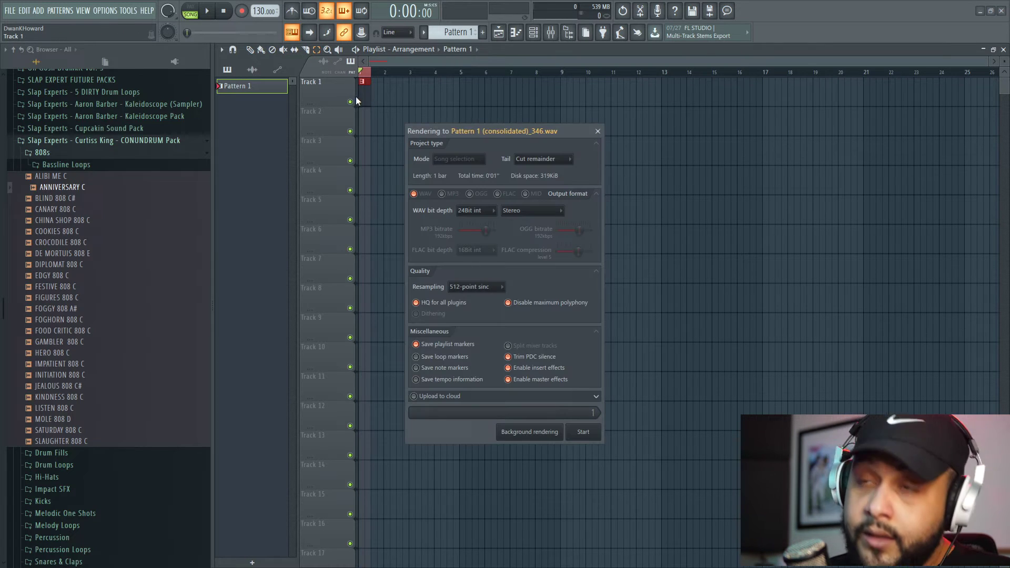
pyautogui.click(584, 432)
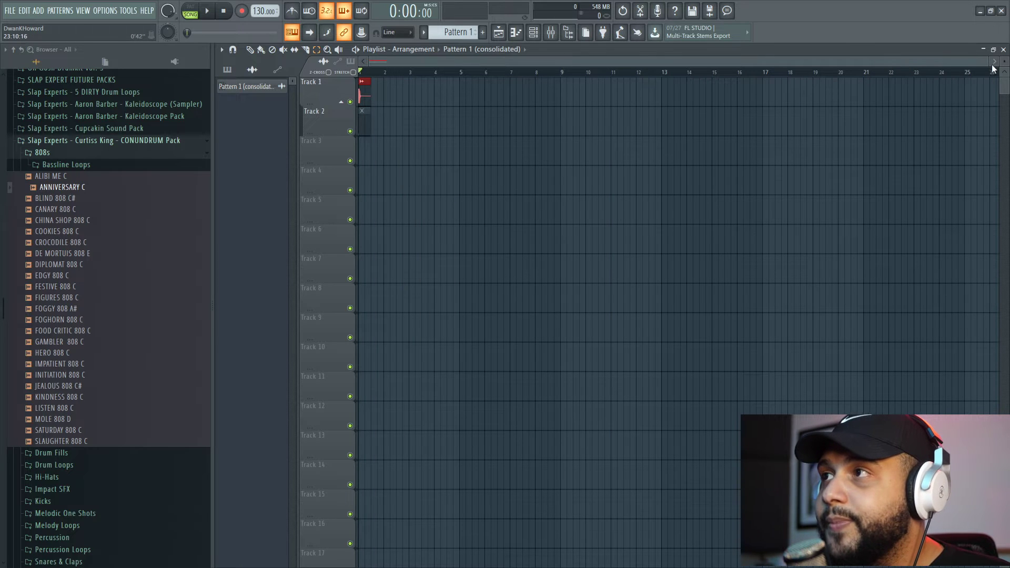
# Step: Open the consolidated Pattern 1 clip's settings, greatly shorten its sample length and set its fade-out to maximum
pyautogui.moveTo(988, 62); pyautogui.dragTo(434, 62)
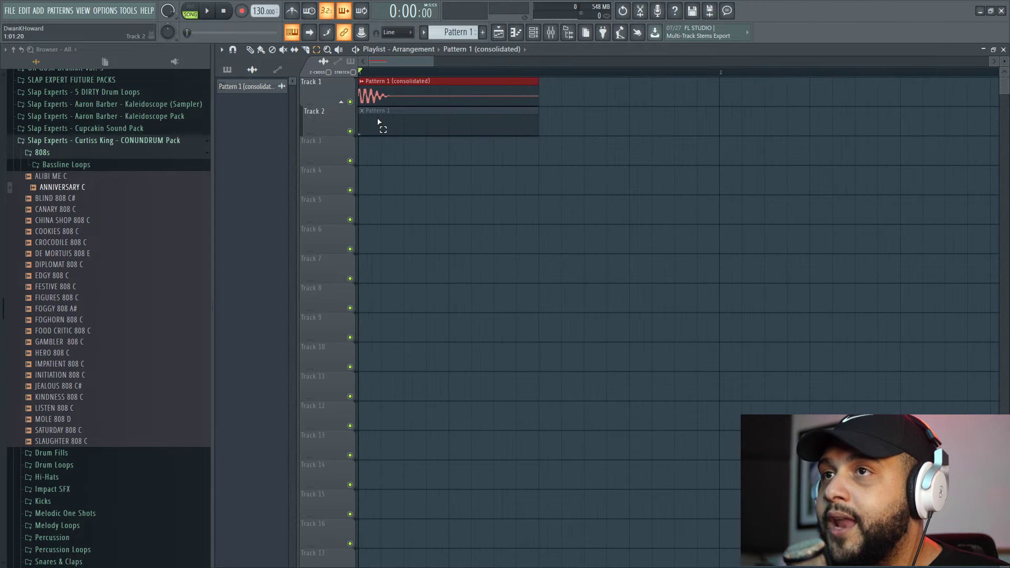
pyautogui.doubleClick(392, 96)
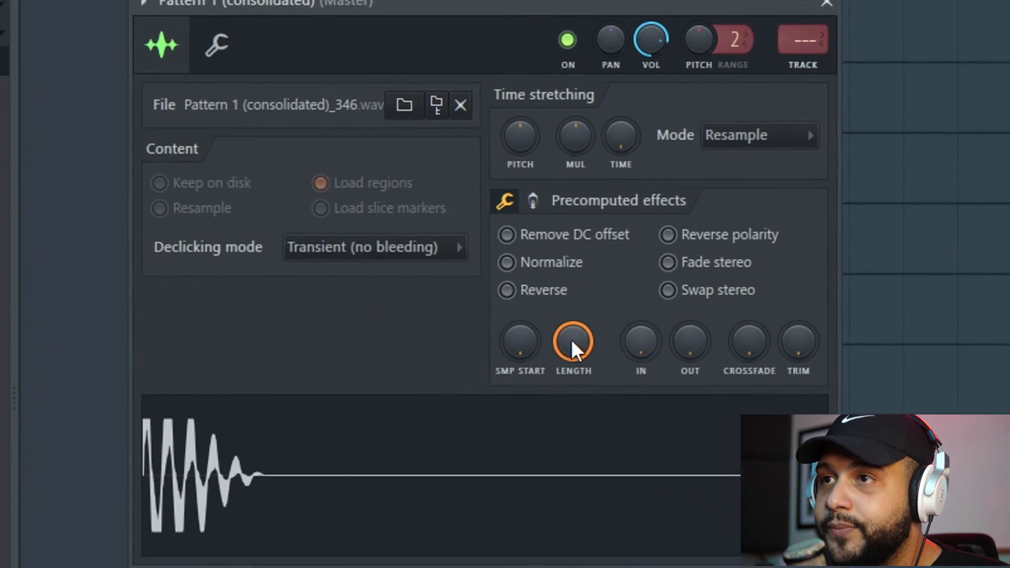
pyautogui.moveTo(573, 337); pyautogui.dragTo(694, 295)
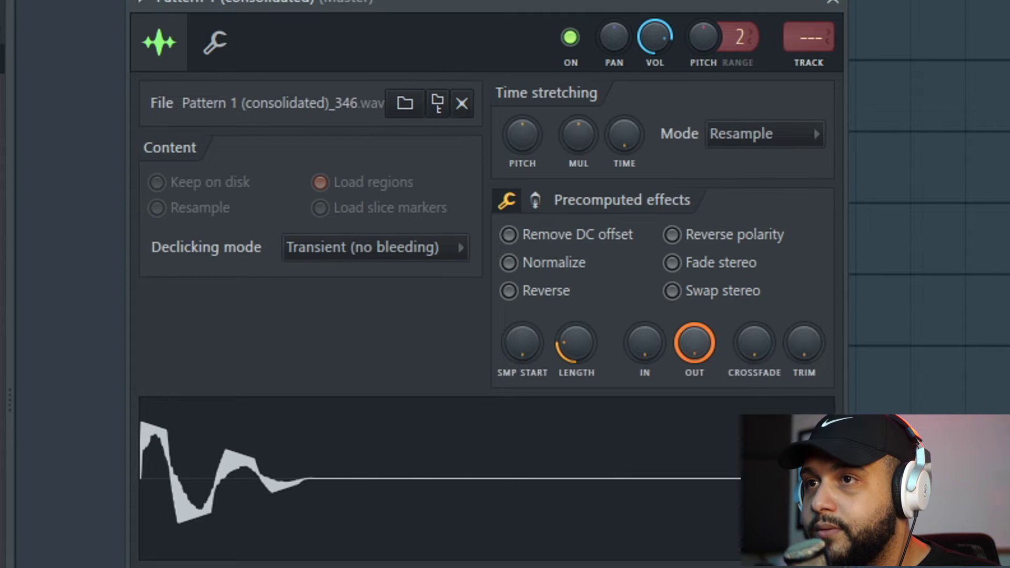
# Step: Raise the consolidated clip's precomputed BOOST to about a third with clipping enabled, and turn POGO up slightly
pyautogui.click(536, 200)
pyautogui.click(509, 295)
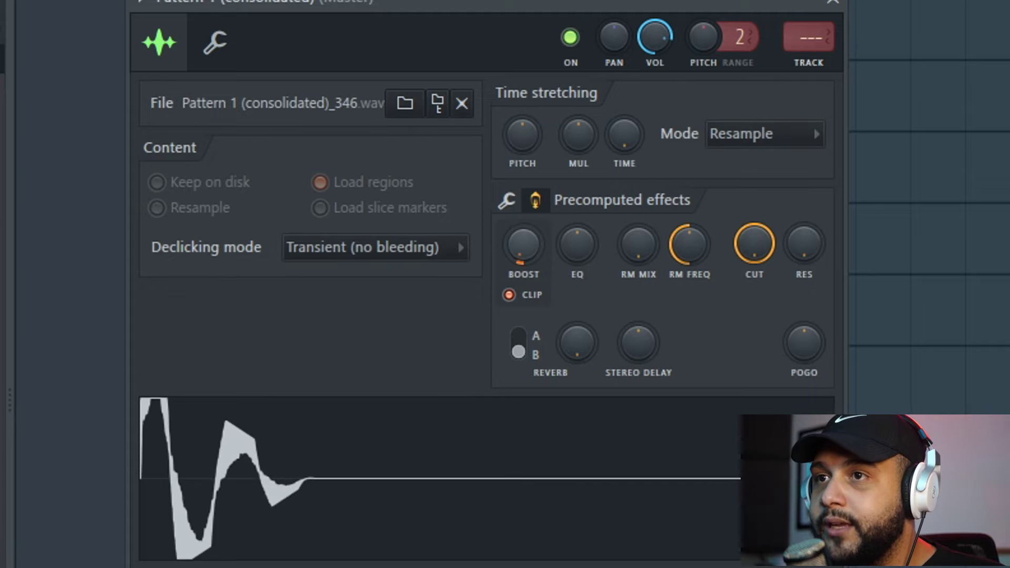
pyautogui.moveTo(523, 244); pyautogui.dragTo(523, 231)
pyautogui.moveTo(520, 259); pyautogui.dragTo(520, 297)
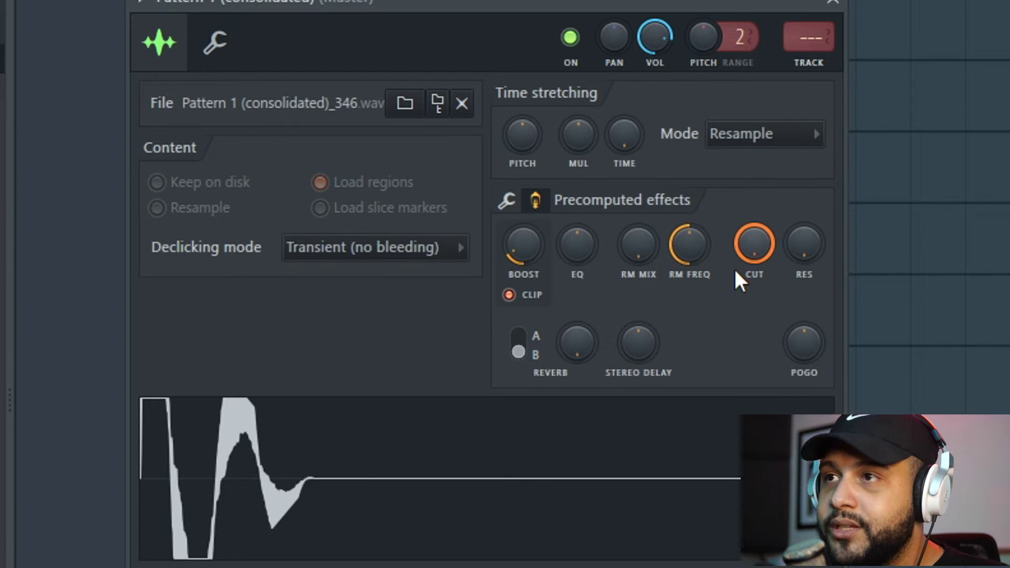
pyautogui.moveTo(794, 342)
pyautogui.mouseDown()
pyautogui.moveTo(795, 371)
pyautogui.moveTo(794, 355)
pyautogui.mouseUp()
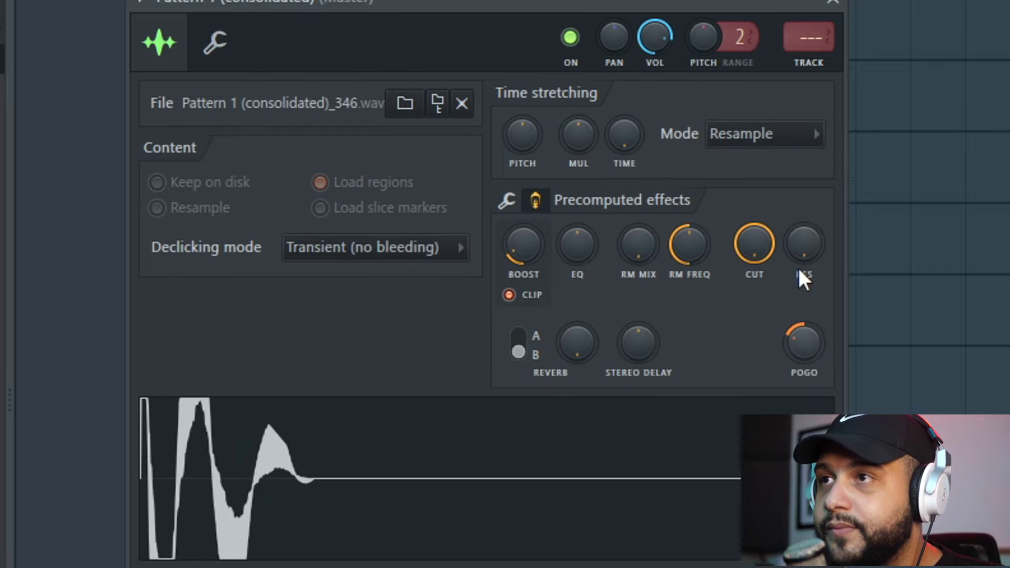
# Step: Shorten the clip's precomputed sample length further, try a slightly later sample start and return it to zero
pyautogui.click(509, 202)
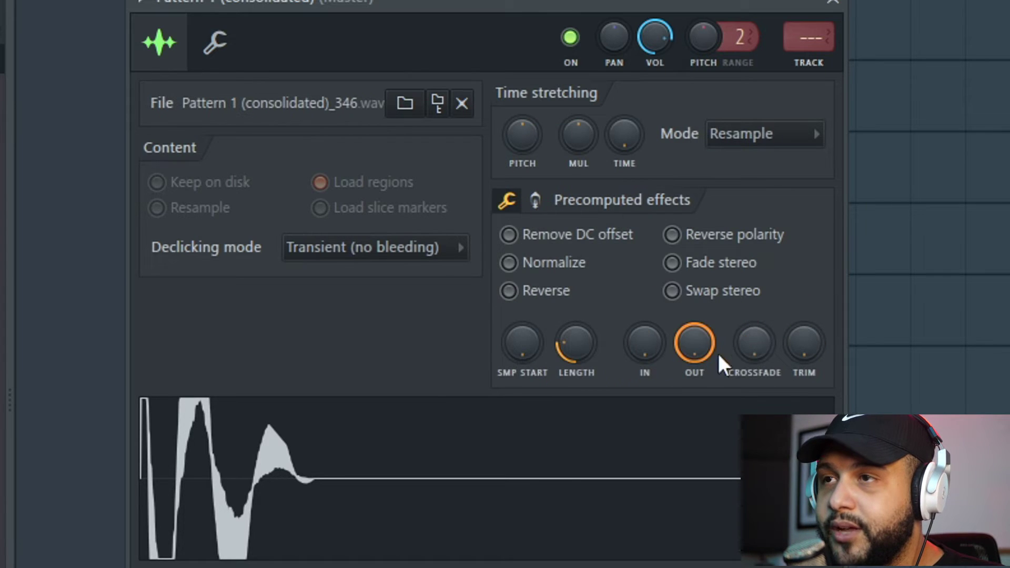
pyautogui.moveTo(576, 343); pyautogui.dragTo(576, 374)
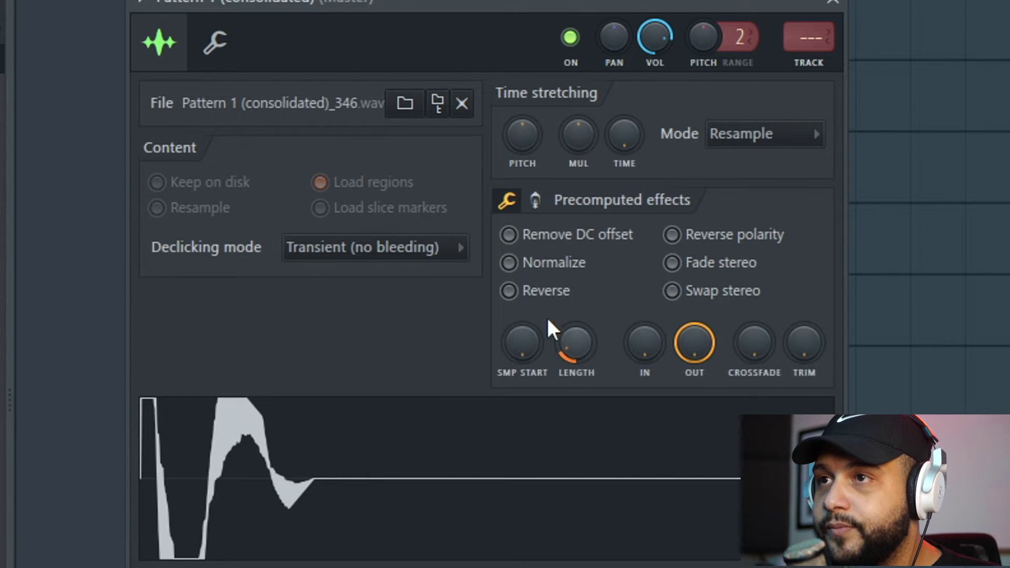
pyautogui.moveTo(576, 375); pyautogui.dragTo(576, 387)
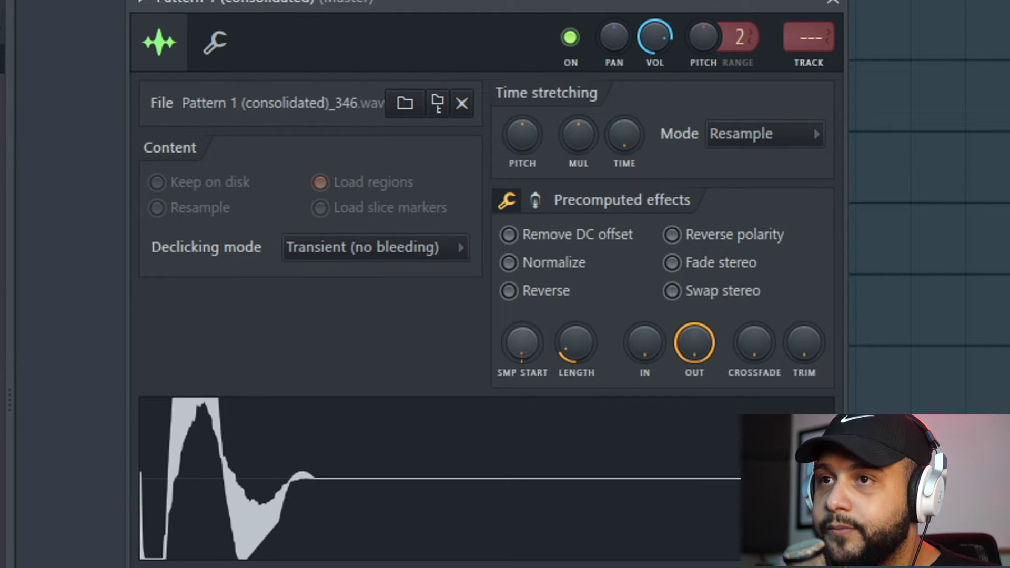
pyautogui.moveTo(522, 343); pyautogui.dragTo(521, 347)
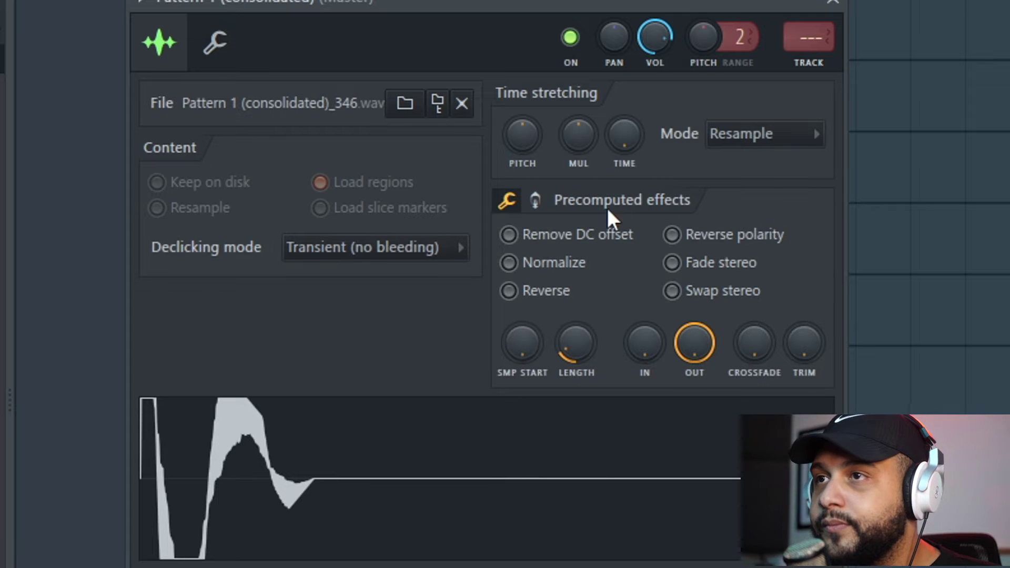
# Step: Raise the clip's precomputed EQ, lower the filter CUT partway and close the clip settings
pyautogui.click(535, 200)
pyautogui.moveTo(577, 244); pyautogui.dragTo(577, 234)
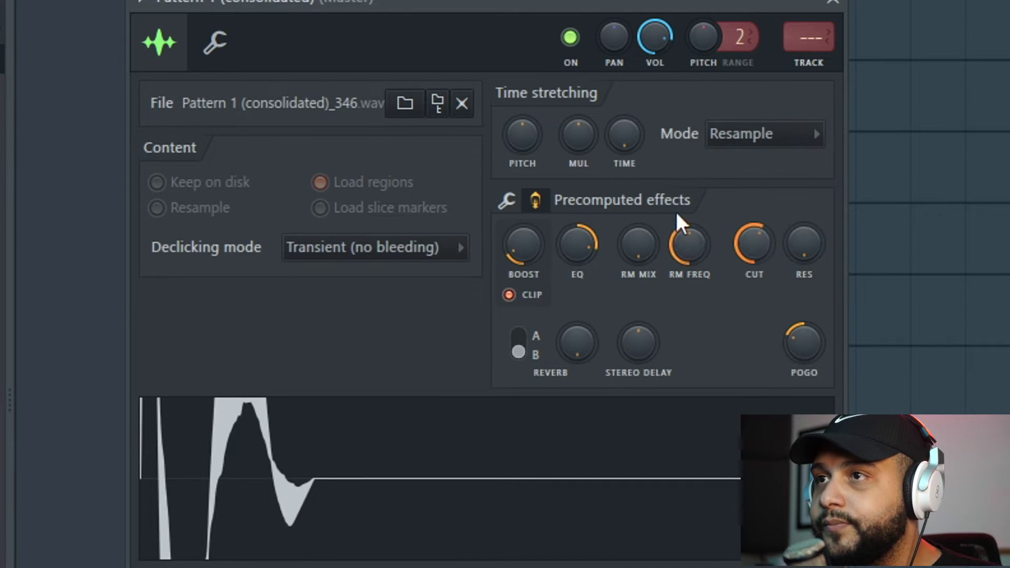
pyautogui.click(215, 42)
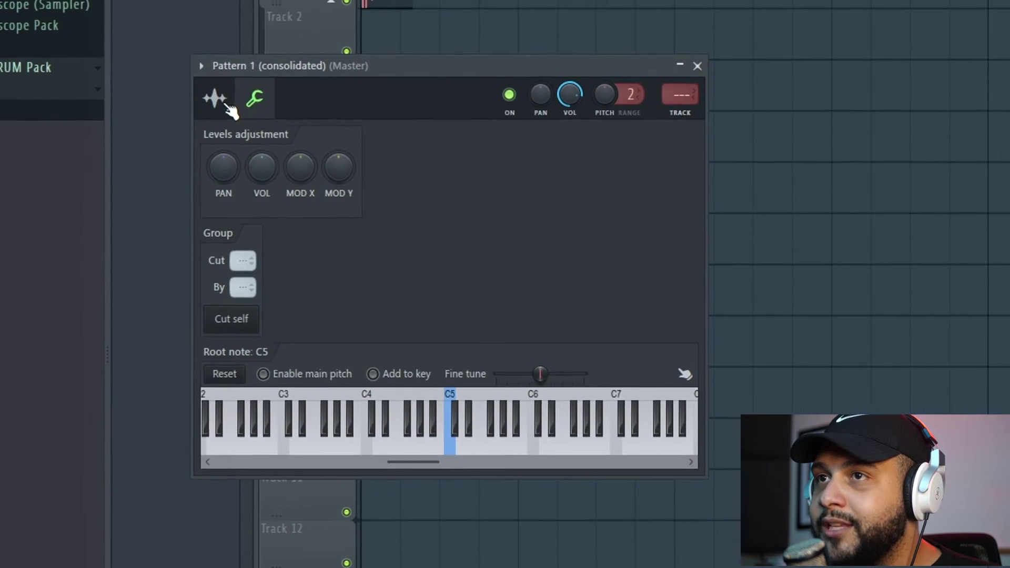
pyautogui.click(225, 101)
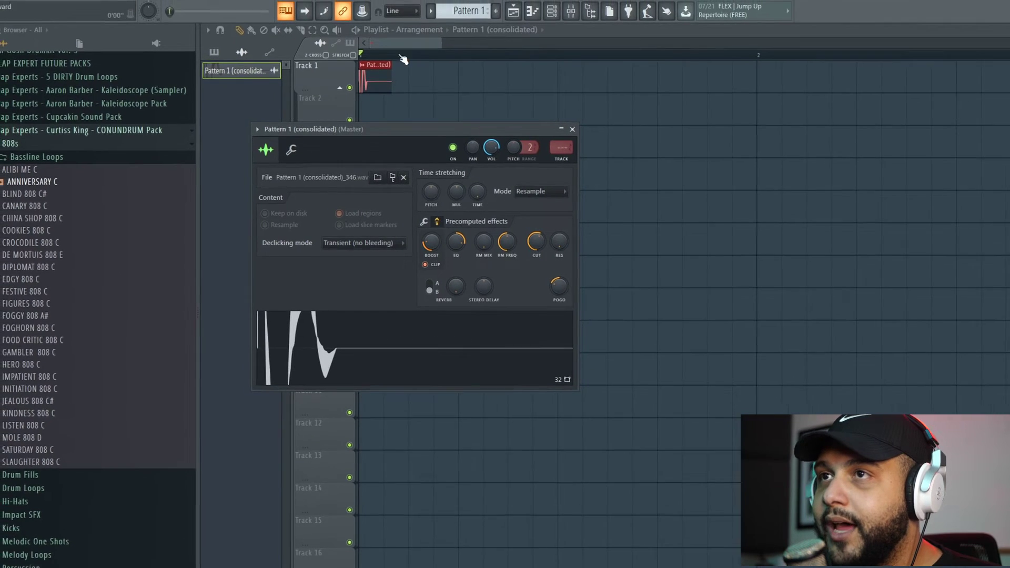
pyautogui.click(440, 43)
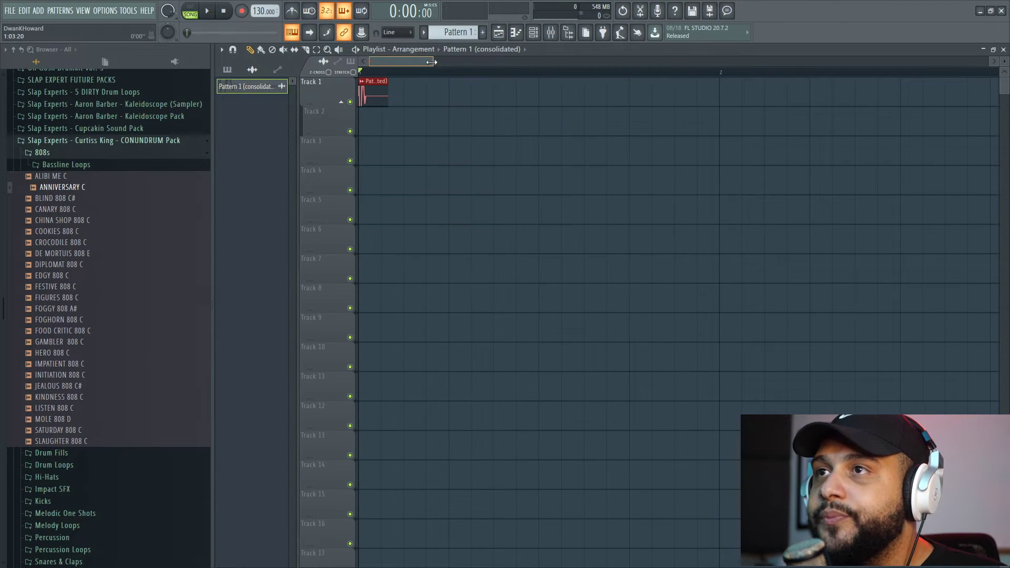
# Step: Show all channels in the channel rack and open the Pattern 1 (consolidated) channel in the piano roll
pyautogui.moveTo(432, 63); pyautogui.dragTo(435, 62)
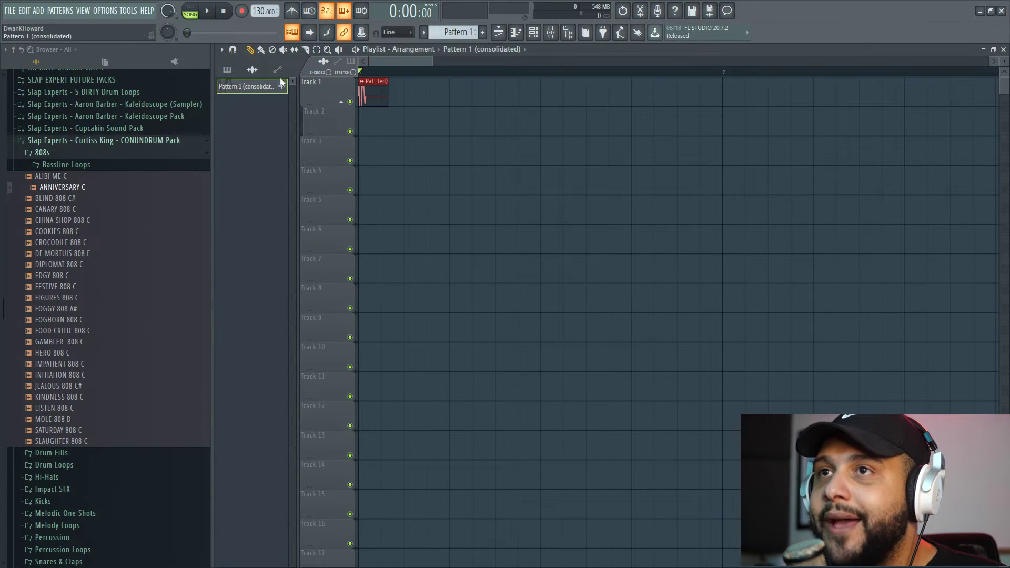
pyautogui.click(547, 33)
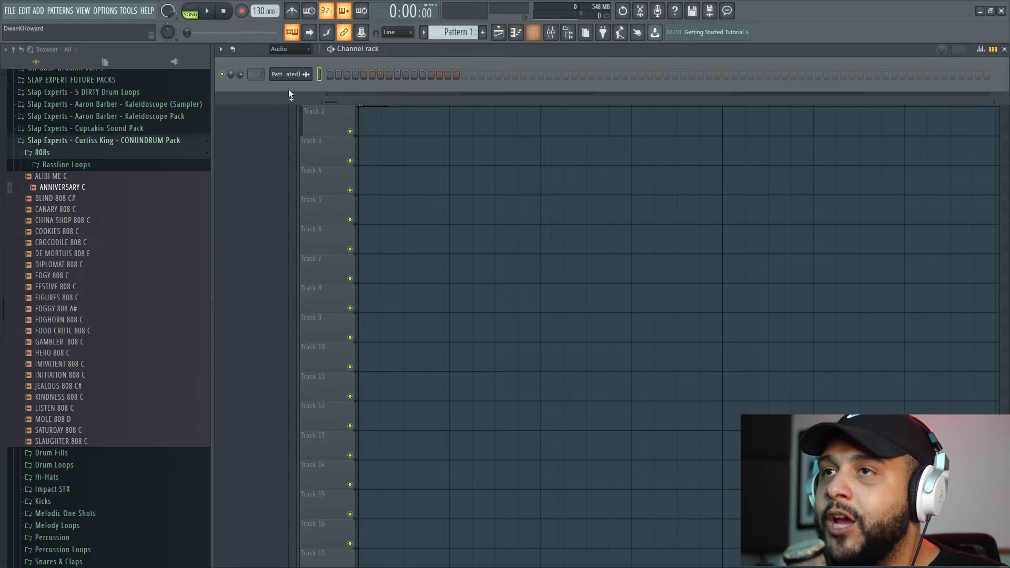
pyautogui.click(287, 61)
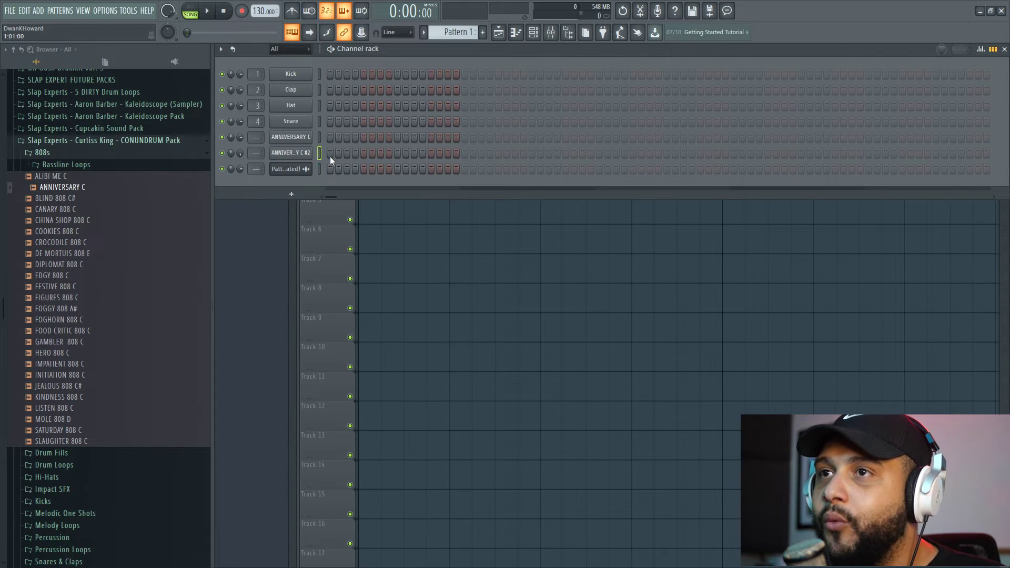
pyautogui.rightClick(290, 169)
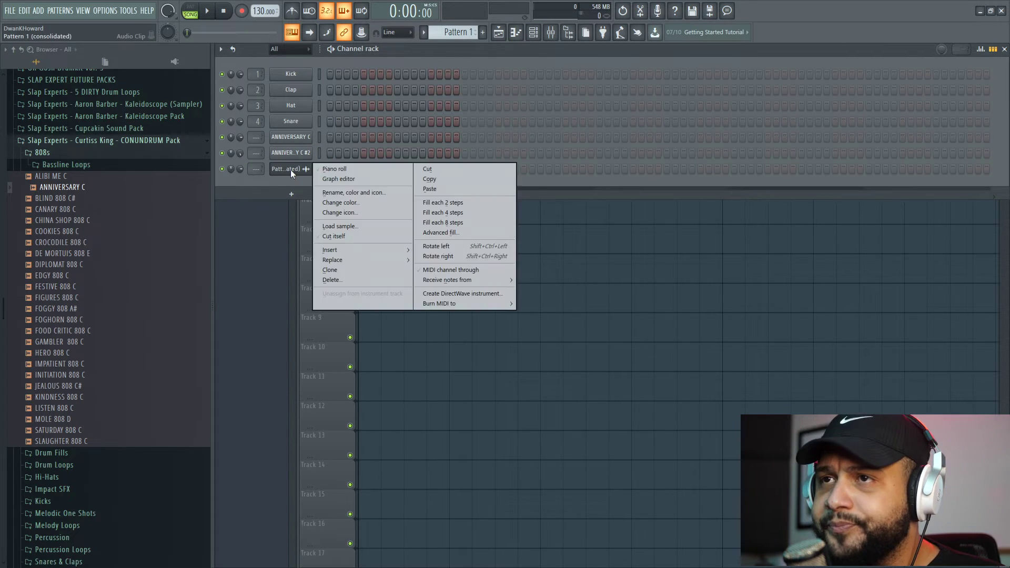
pyautogui.click(316, 170)
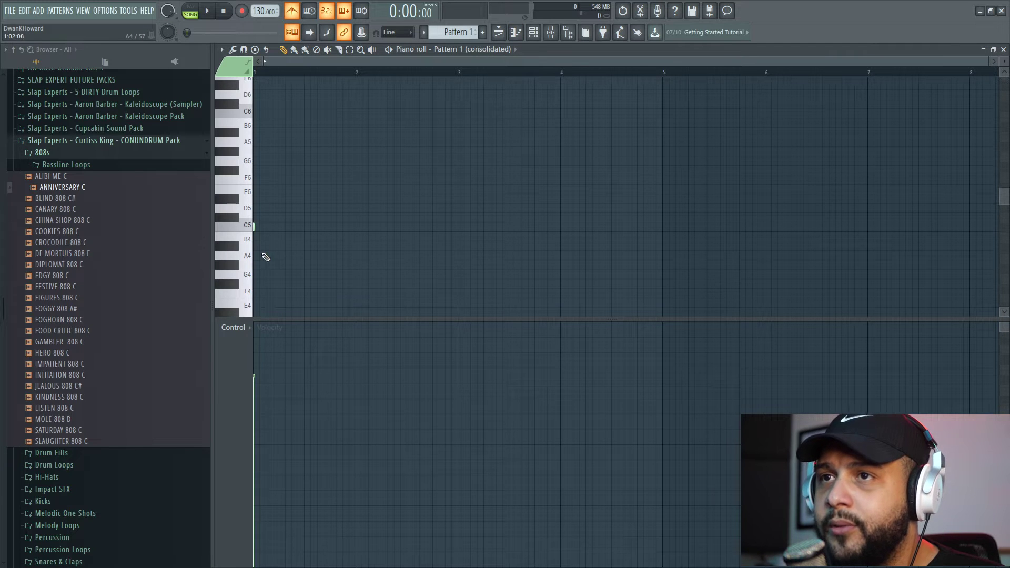
# Step: During playback, place short C5 notes at bar 1 beats 1 and 4 and bar 2 beats 2 and 4, then close the piano roll
pyautogui.click(205, 11)
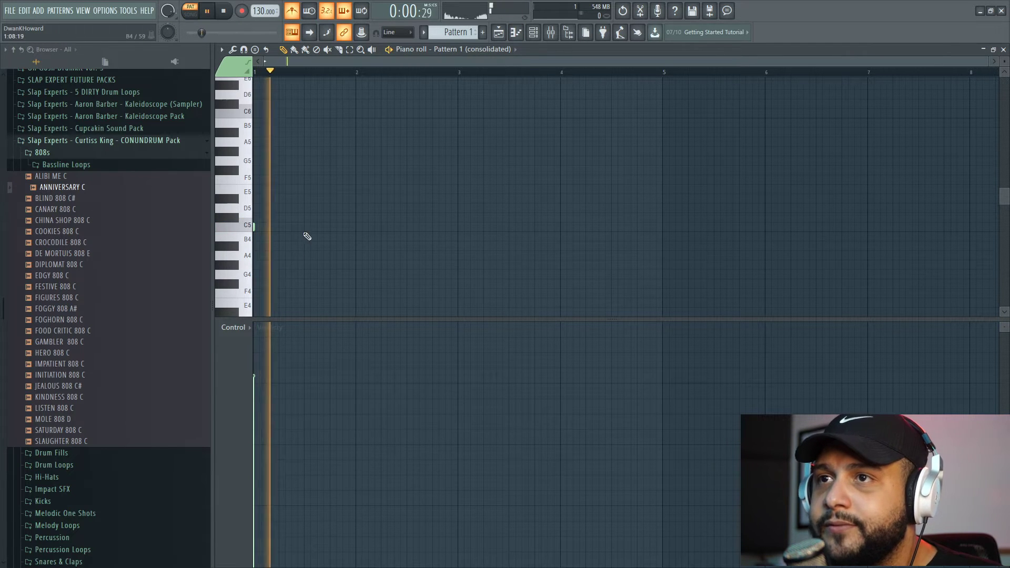
pyautogui.click(332, 227)
pyautogui.click(382, 228)
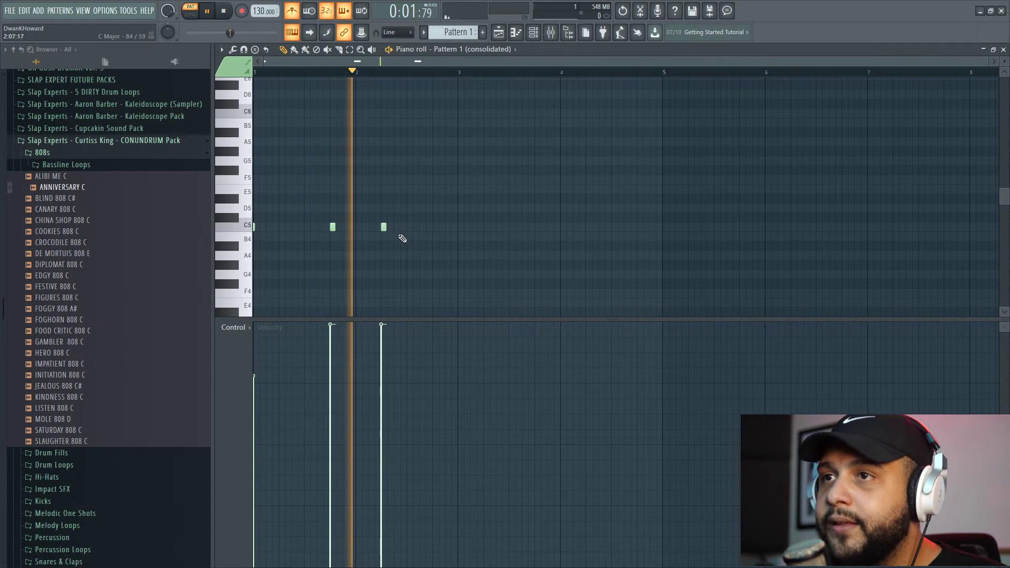
pyautogui.click(441, 228)
pyautogui.moveTo(440, 227); pyautogui.dragTo(434, 227)
pyautogui.click(257, 227)
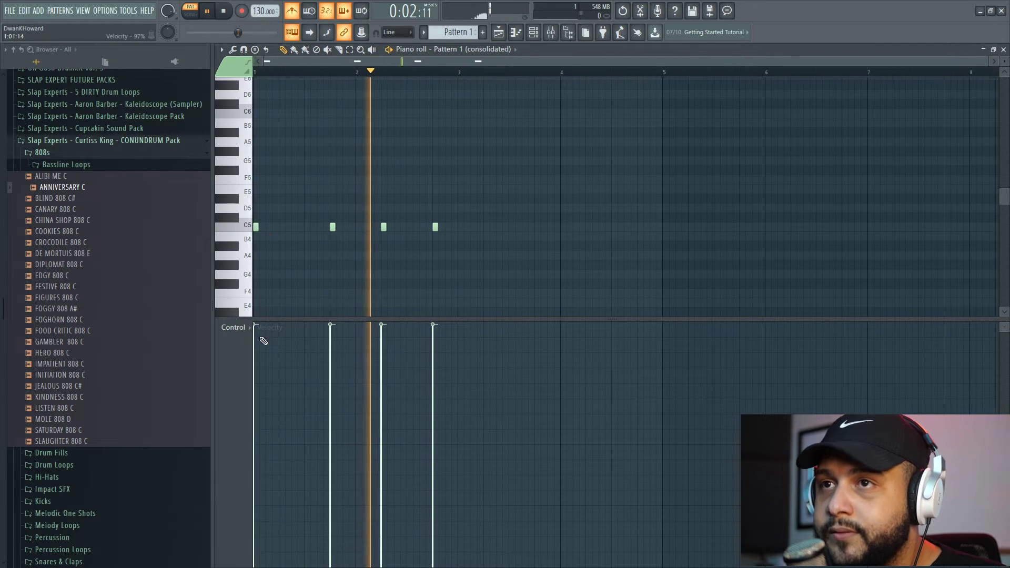
pyautogui.click(1003, 49)
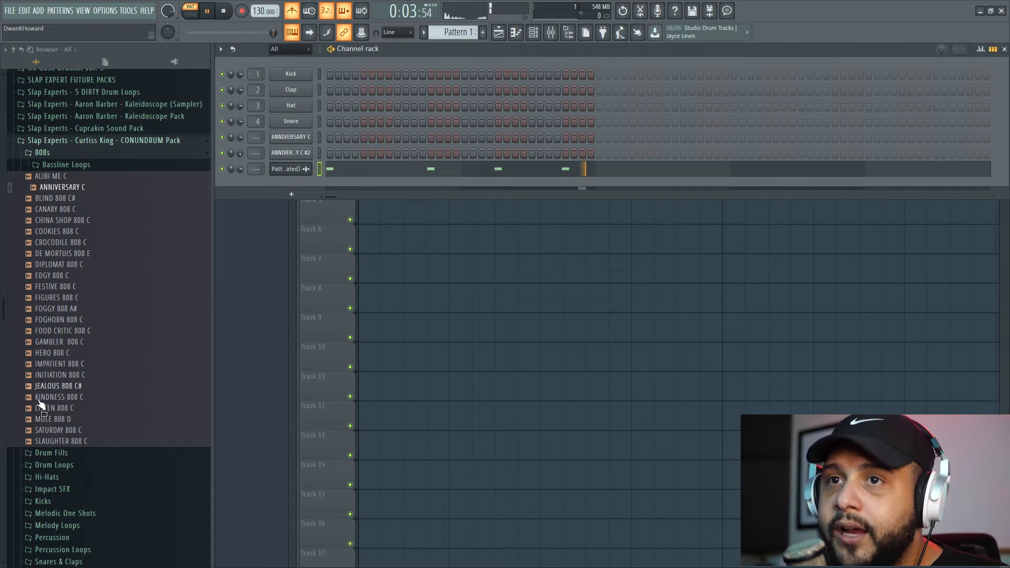
# Step: Replace the Clap channel's sample with Live Clap 2 from the CONUNDRUM Pack's Snares & Claps folder and trigger it on steps 9 and 25
pyautogui.scroll(-4, 33, 370)
pyautogui.click(58, 426)
pyautogui.scroll(-1, 105, 341)
pyautogui.click(141, 264)
pyautogui.click(143, 364)
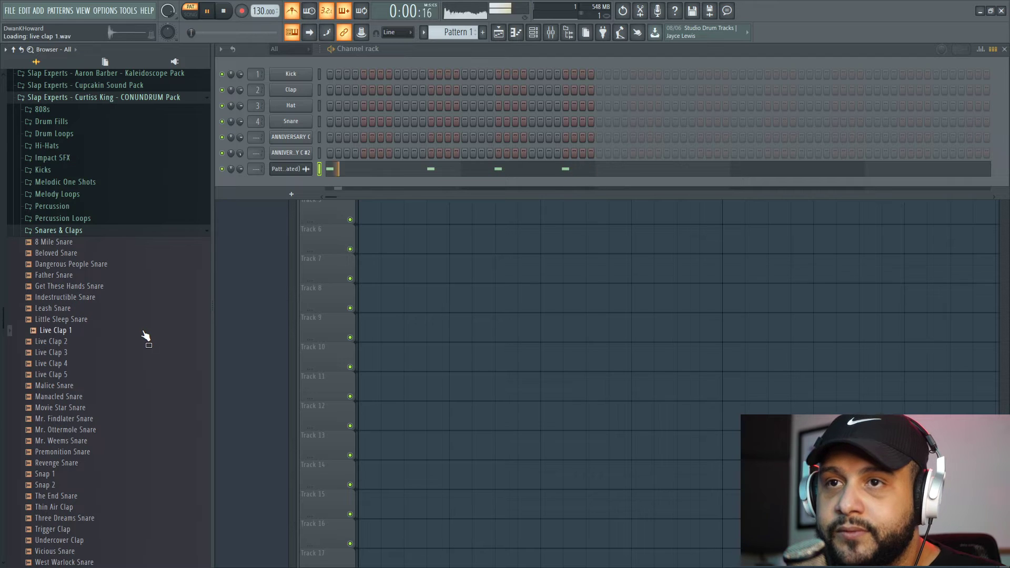
pyautogui.moveTo(296, 116); pyautogui.dragTo(179, 290)
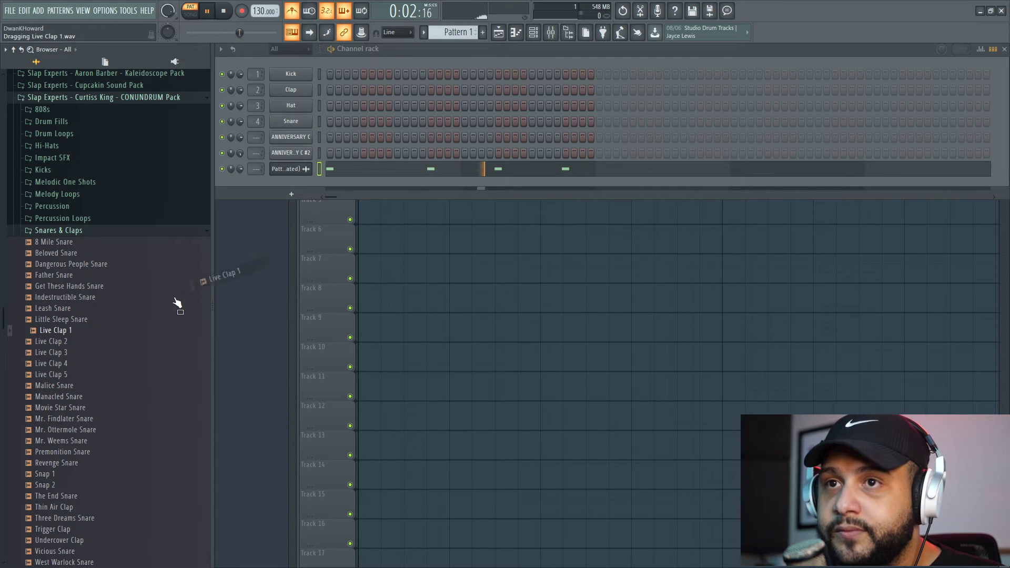
pyautogui.moveTo(278, 220); pyautogui.dragTo(299, 86)
pyautogui.click(395, 90)
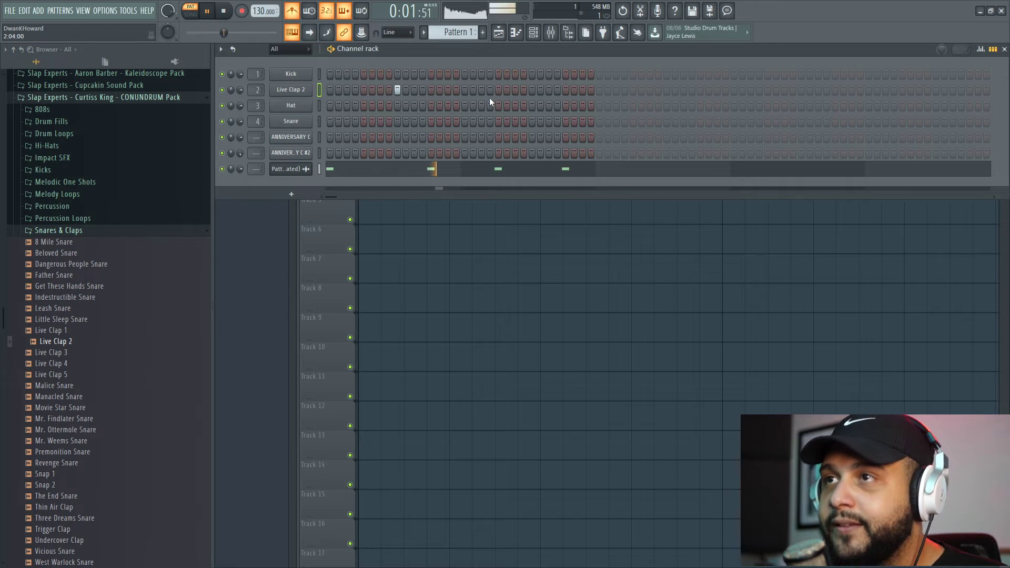
pyautogui.click(532, 90)
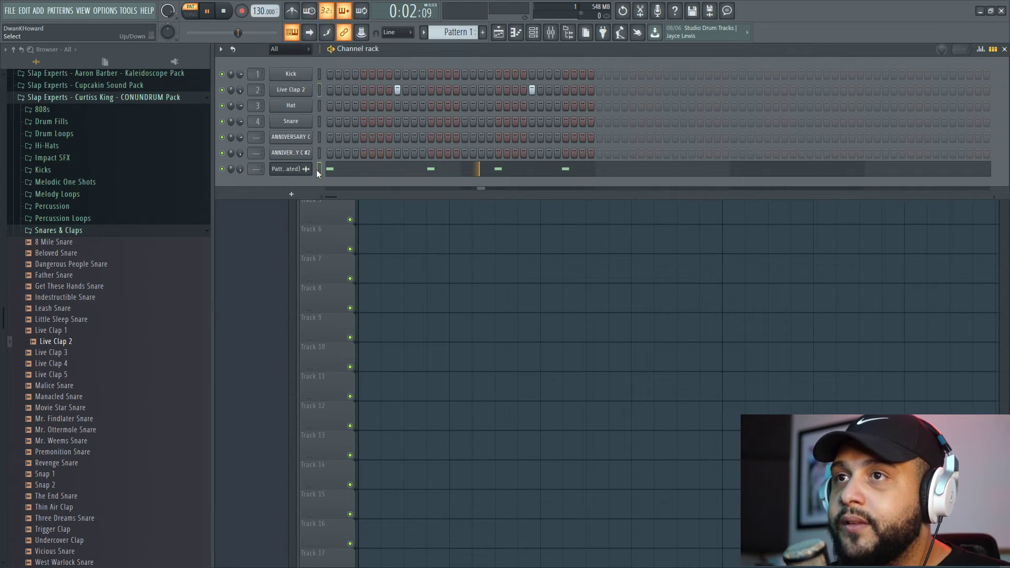
# Step: Stop playback, open the mixer and route the Pattern 1 (consolidated) channel to Insert 1
pyautogui.click(550, 34)
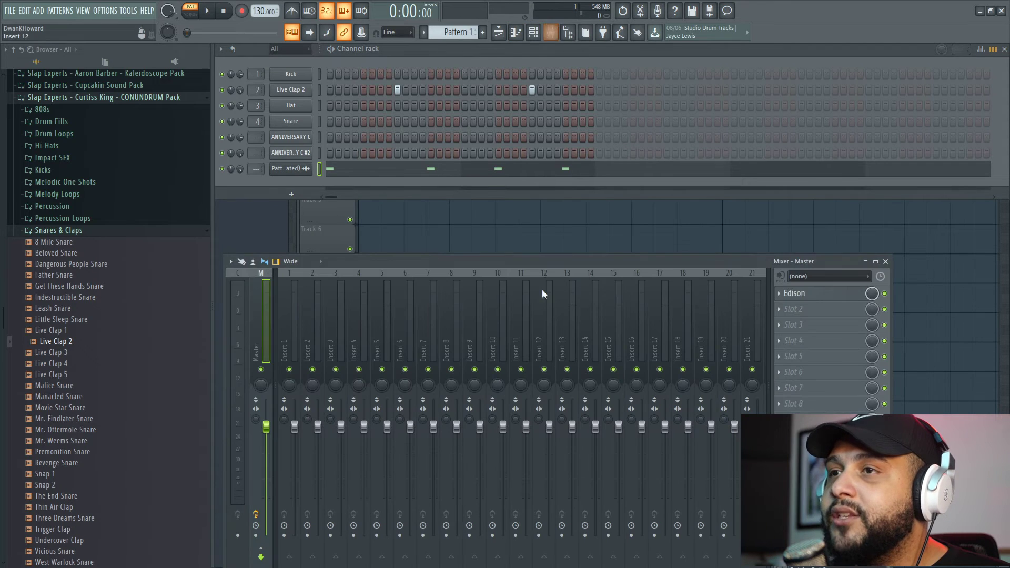
pyautogui.rightClick(357, 354)
pyautogui.rightClick(290, 352)
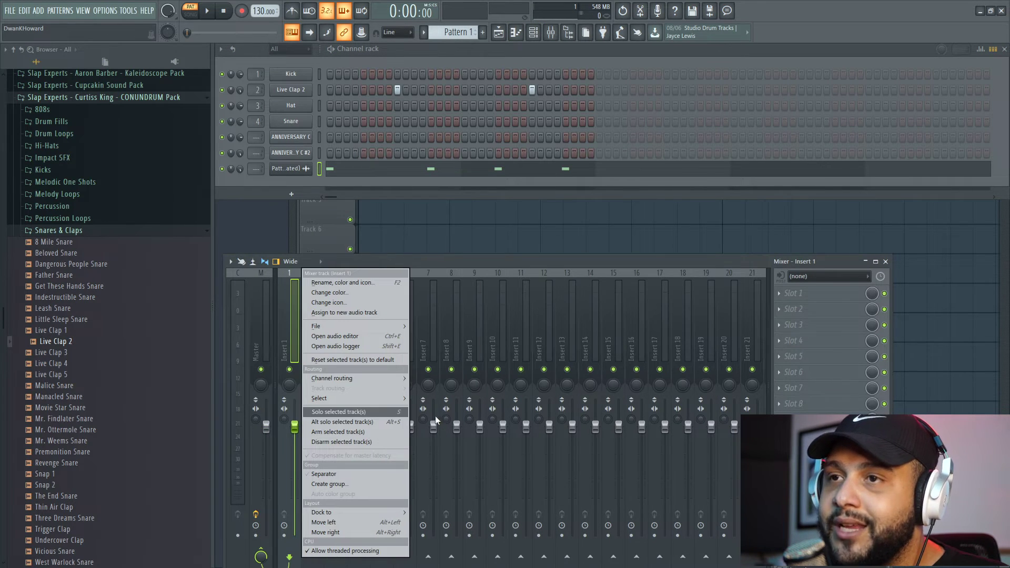
pyautogui.moveTo(398, 377)
pyautogui.click(436, 380)
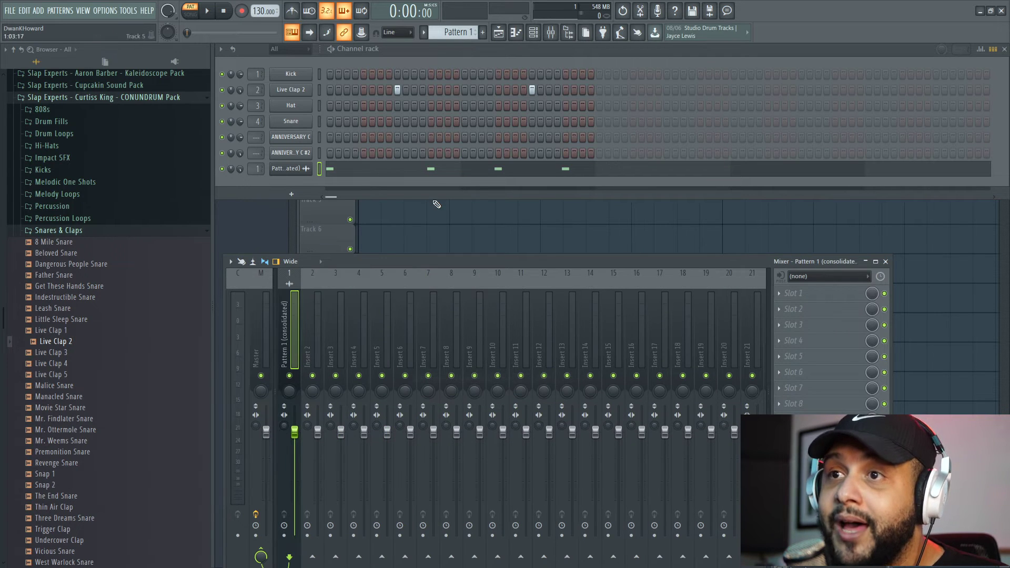
# Step: Load Fruity Parametric EQ 2 in the first effect slot and boost band 2 by about 6 dB at 156 Hz with 9% bandwidth
pyautogui.click(790, 291)
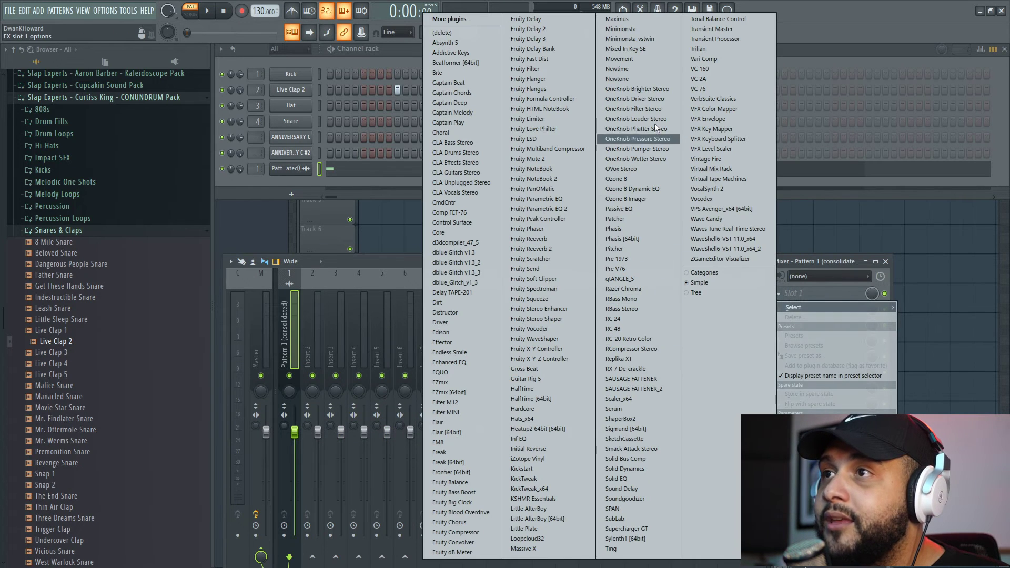
pyautogui.click(574, 209)
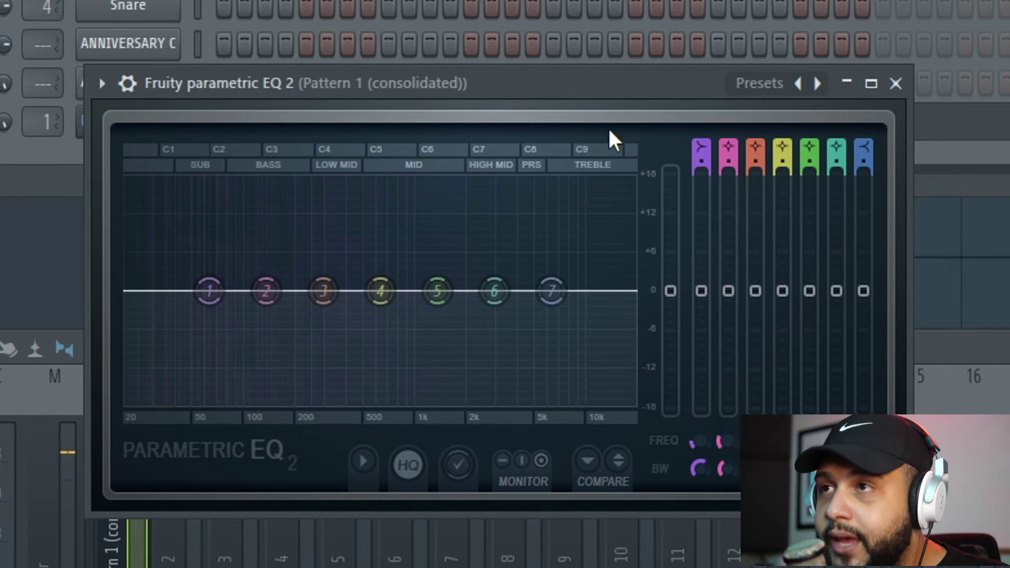
pyautogui.moveTo(273, 293)
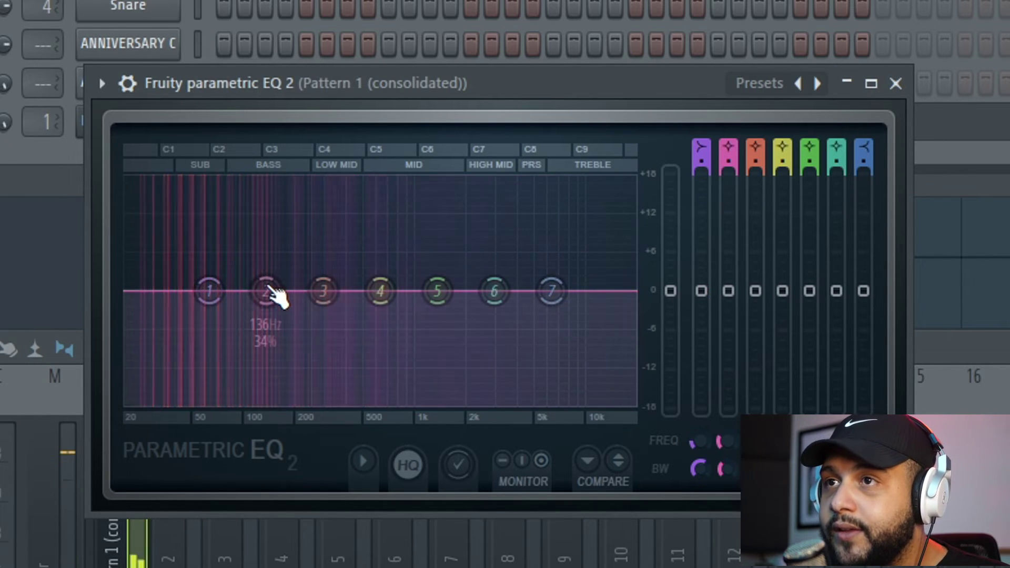
pyautogui.scroll(-5, 273, 293)
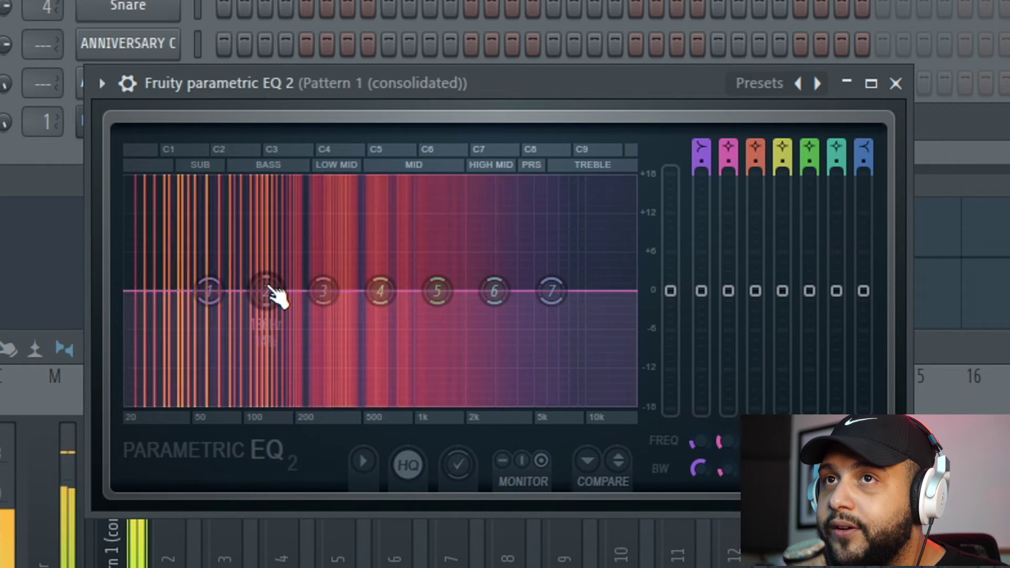
pyautogui.moveTo(270, 290); pyautogui.dragTo(275, 249)
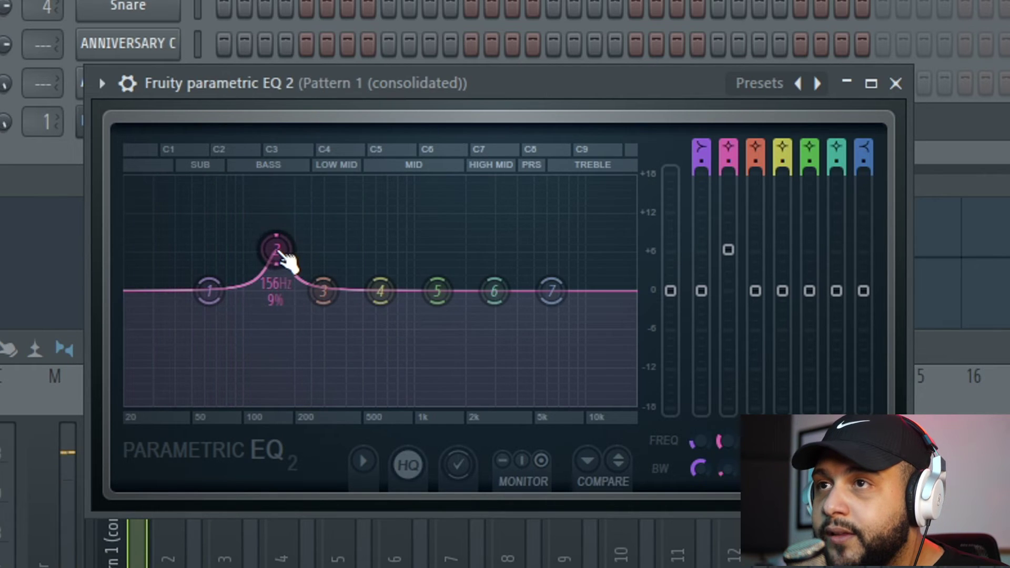
# Step: Play the pattern to audition the boosted drum hit, stop playback and bring the EQ window back to the front
pyautogui.click(158, 566)
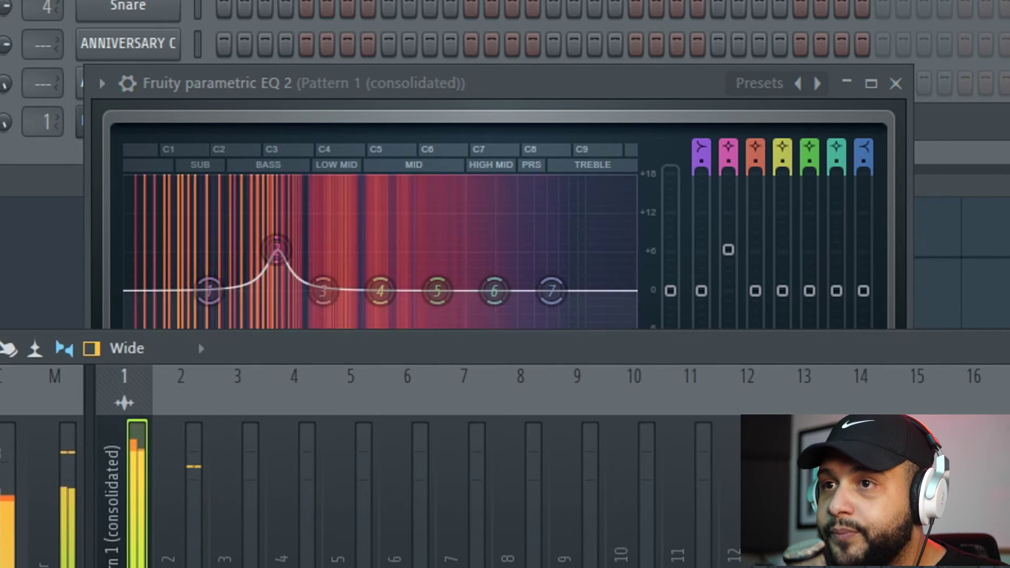
pyautogui.press('space')
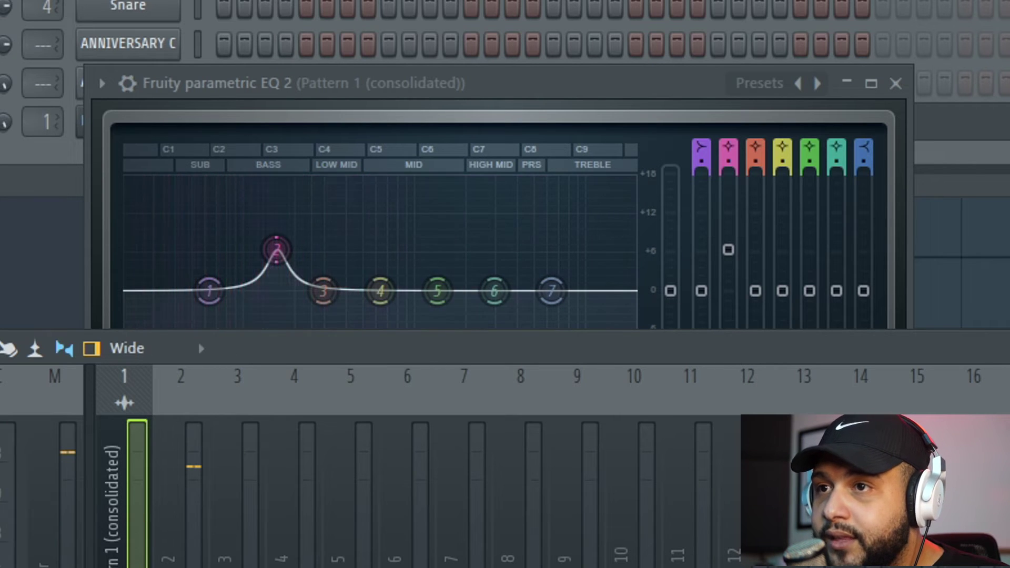
pyautogui.click(355, 84)
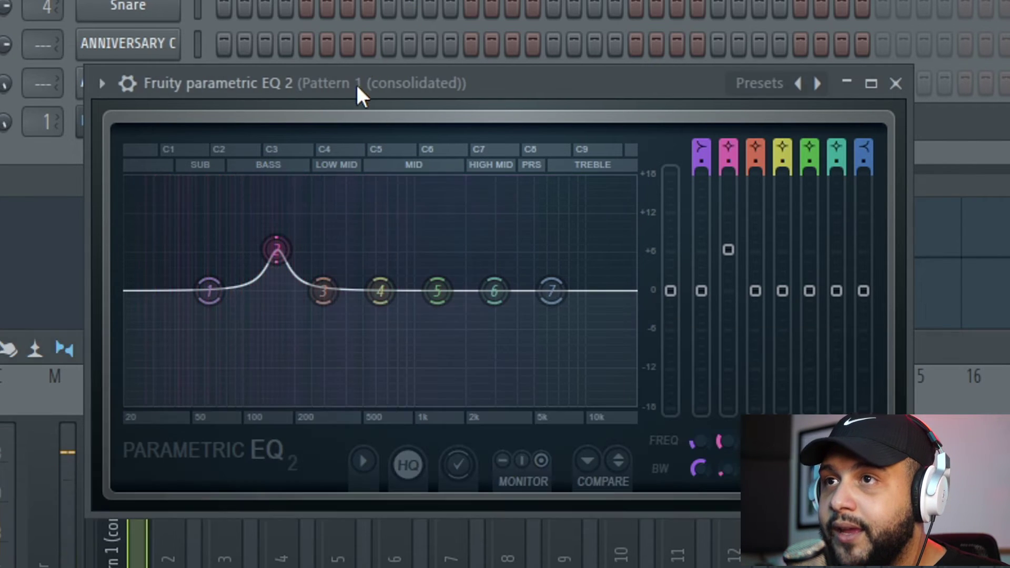
# Step: Raise EQ band 2 to about 8 dB and bands 3 and 4 to about 2 dB, adjusting band 4's bandwidth
pyautogui.moveTo(277, 249); pyautogui.dragTo(277, 240)
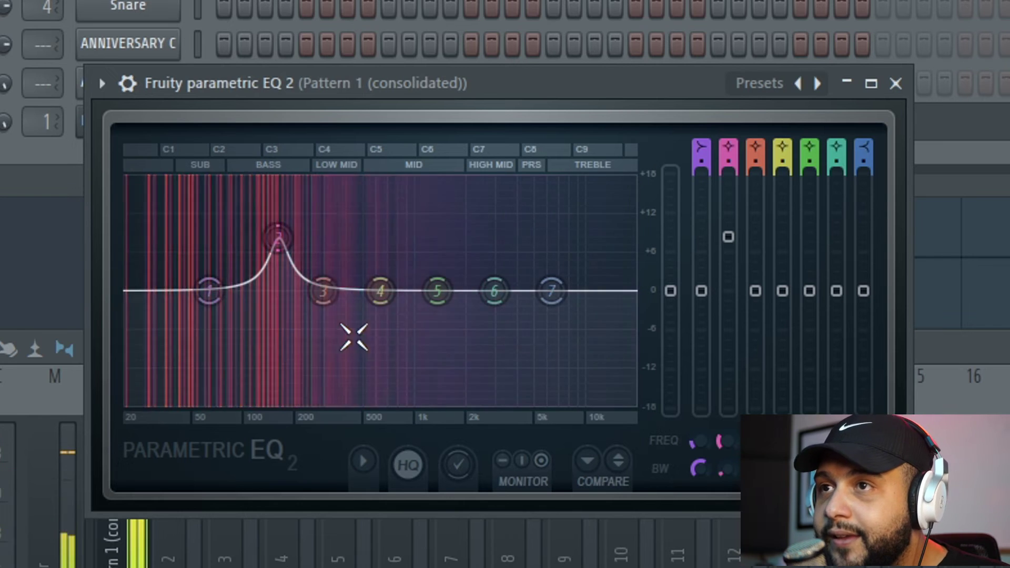
pyautogui.moveTo(342, 292); pyautogui.dragTo(323, 286)
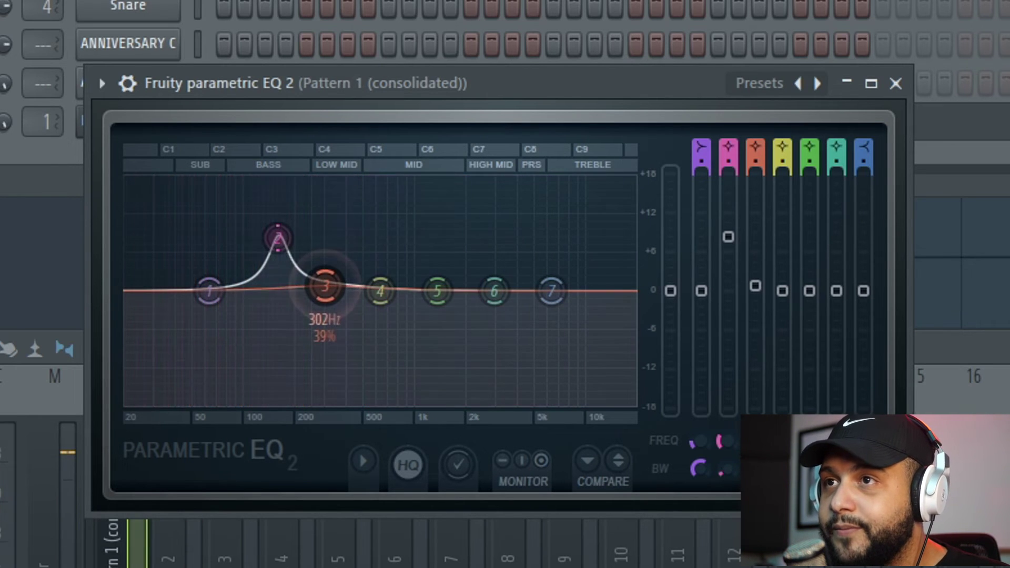
pyautogui.rightClick(322, 283)
pyautogui.click(376, 319)
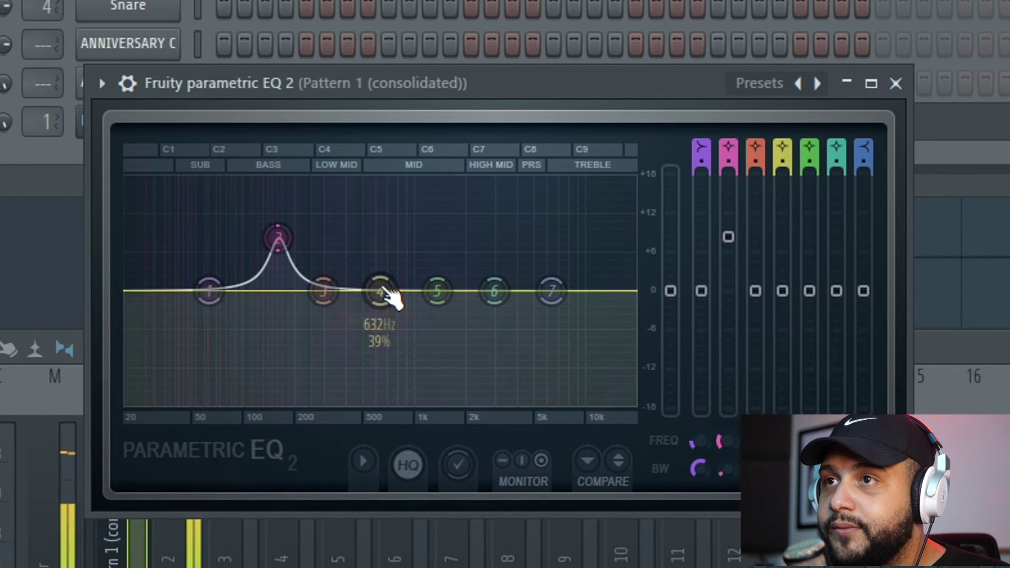
pyautogui.moveTo(383, 294)
pyautogui.mouseDown()
pyautogui.moveTo(388, 185)
pyautogui.moveTo(364, 184)
pyautogui.moveTo(379, 180)
pyautogui.moveTo(369, 258)
pyautogui.moveTo(414, 253)
pyautogui.moveTo(397, 253)
pyautogui.moveTo(408, 255)
pyautogui.moveTo(386, 277)
pyautogui.mouseUp()
pyautogui.scroll(2, 386, 235)
pyautogui.scroll(-5, 387, 237)
pyautogui.moveTo(318, 299); pyautogui.dragTo(329, 277)
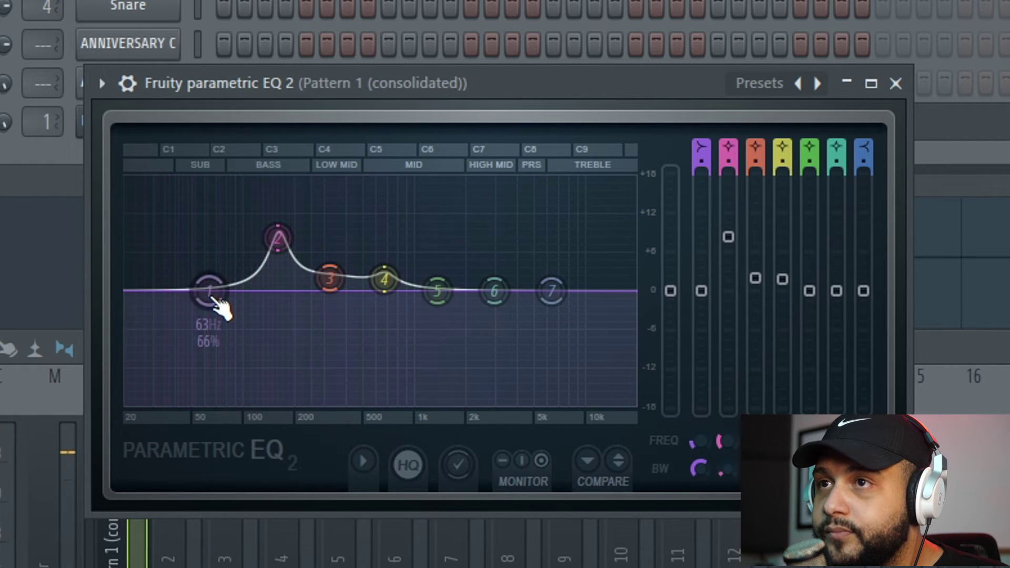
# Step: Raise EQ band 1 to about 2 dB with adjusted bandwidth, close the EQ window and stop playback
pyautogui.moveTo(213, 298); pyautogui.dragTo(285, 250)
pyautogui.scroll(-5, 213, 267)
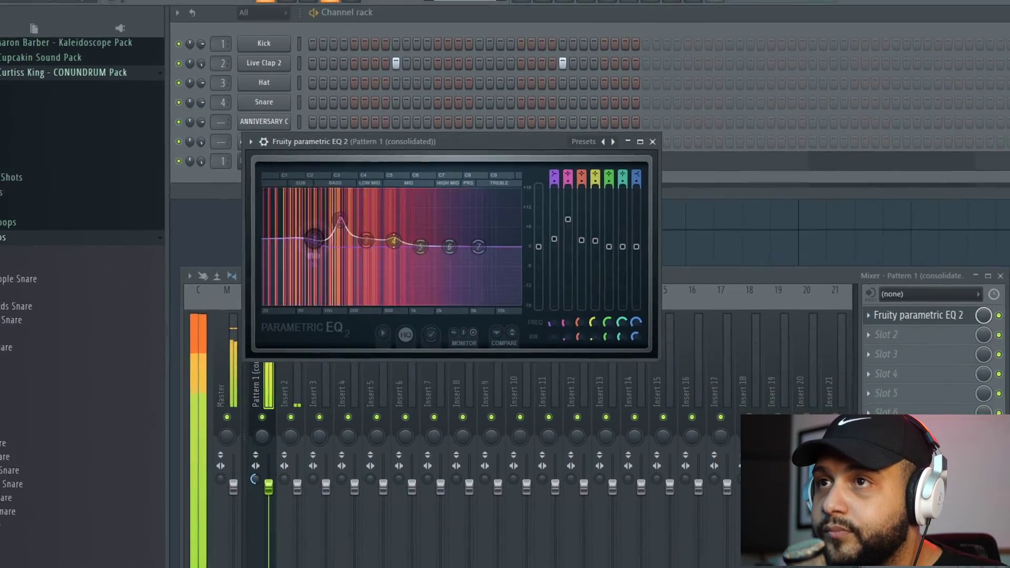
pyautogui.moveTo(421, 247); pyautogui.dragTo(421, 252)
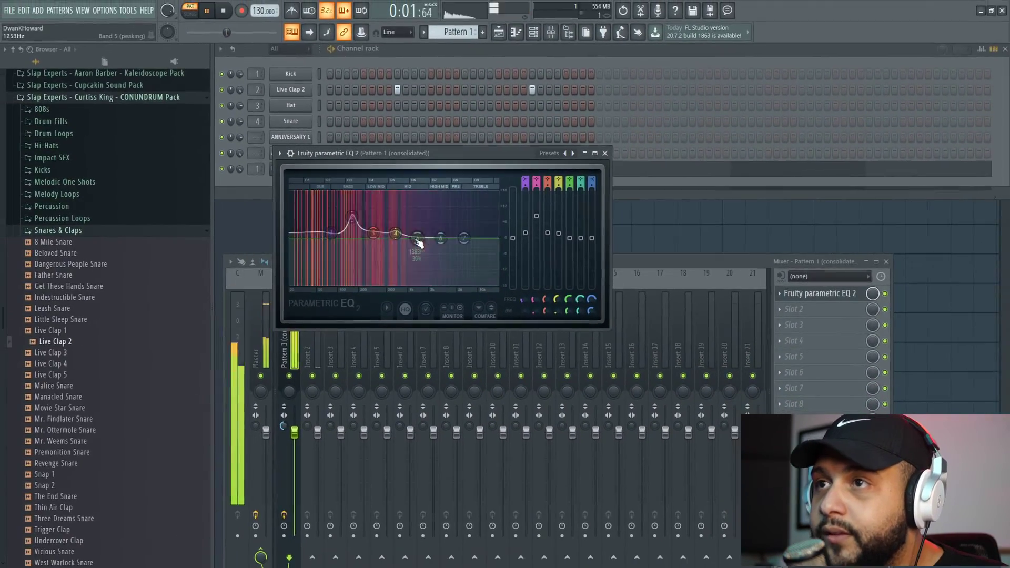
pyautogui.click(818, 293)
pyautogui.press('space')
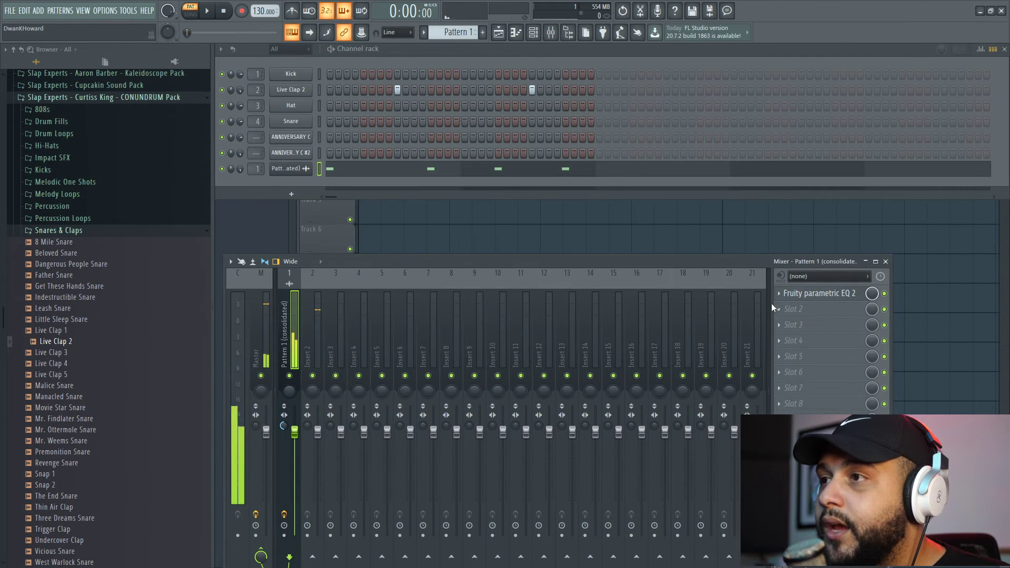
# Step: Load Smack Attack Stereo in the second effect slot and set its Guard to Clip
pyautogui.click(774, 309)
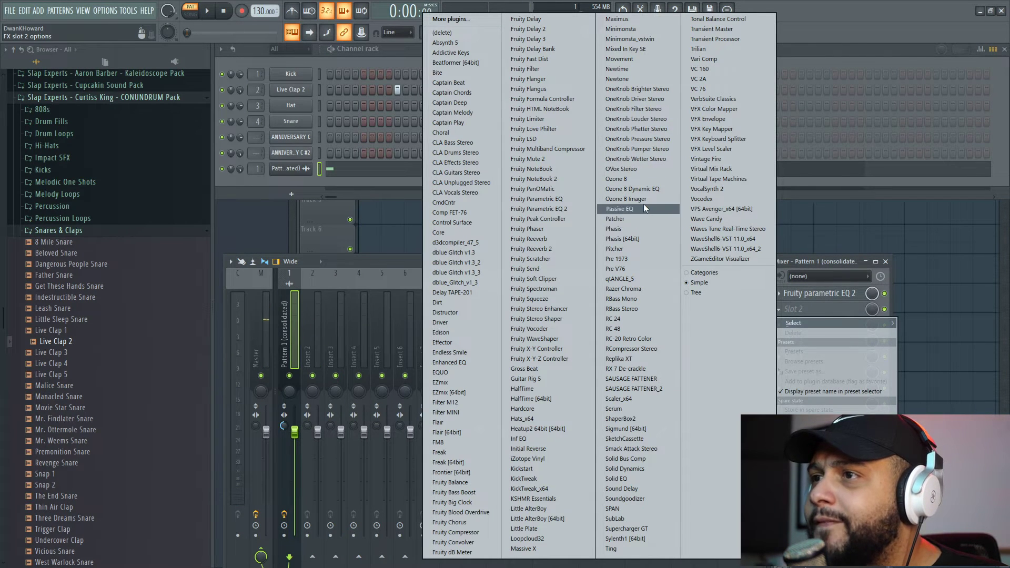
pyautogui.click(638, 449)
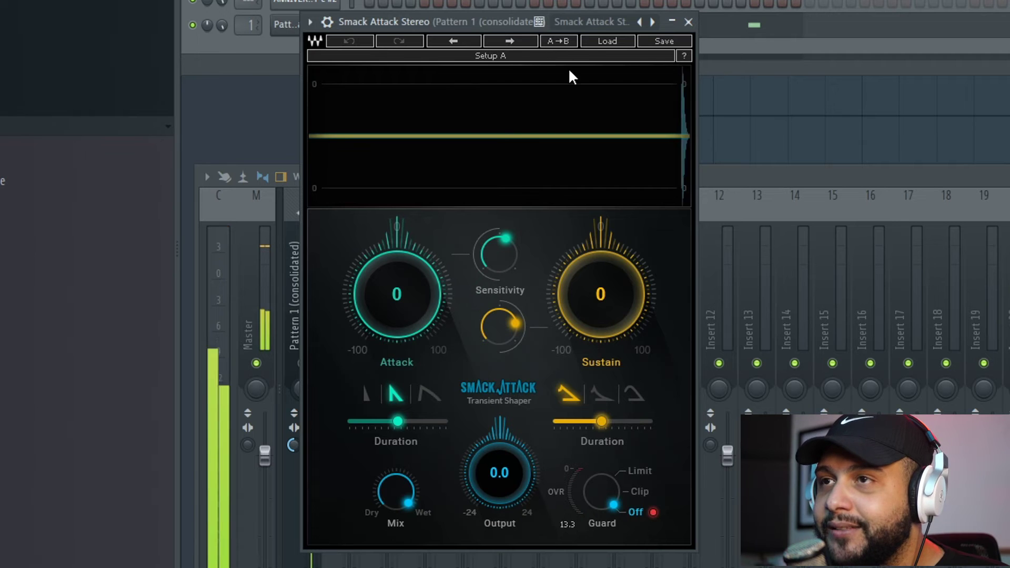
pyautogui.click(638, 493)
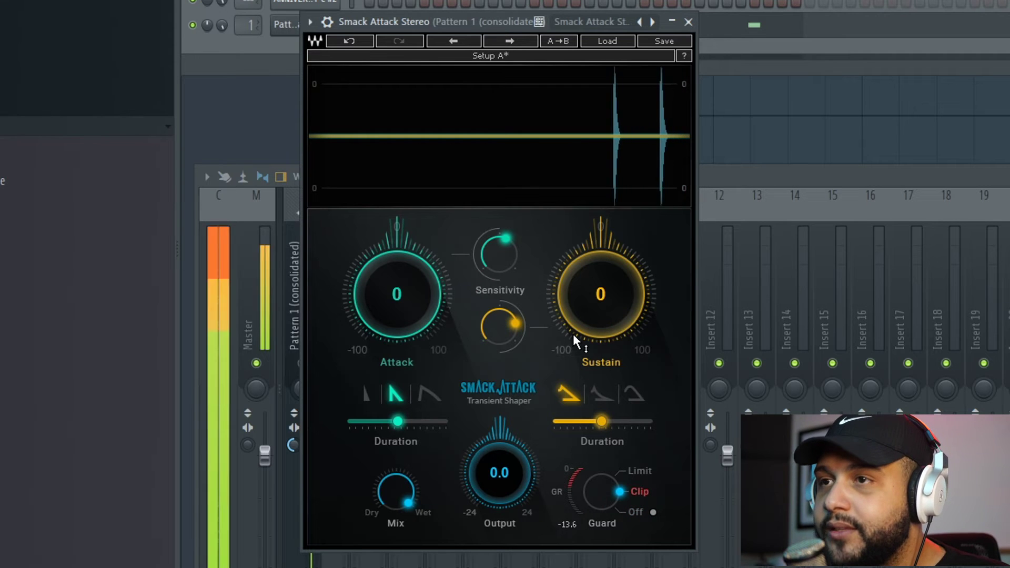
# Step: Shape the transient in Smack Attack with Attack at 0, Sustain at -16 and Output at 4.6
pyautogui.moveTo(387, 275); pyautogui.dragTo(417, 282)
pyautogui.moveTo(572, 273); pyautogui.dragTo(571, 308)
pyautogui.moveTo(470, 511); pyautogui.dragTo(507, 439)
pyautogui.doubleClick(506, 436)
pyautogui.moveTo(421, 241); pyautogui.dragTo(421, 259)
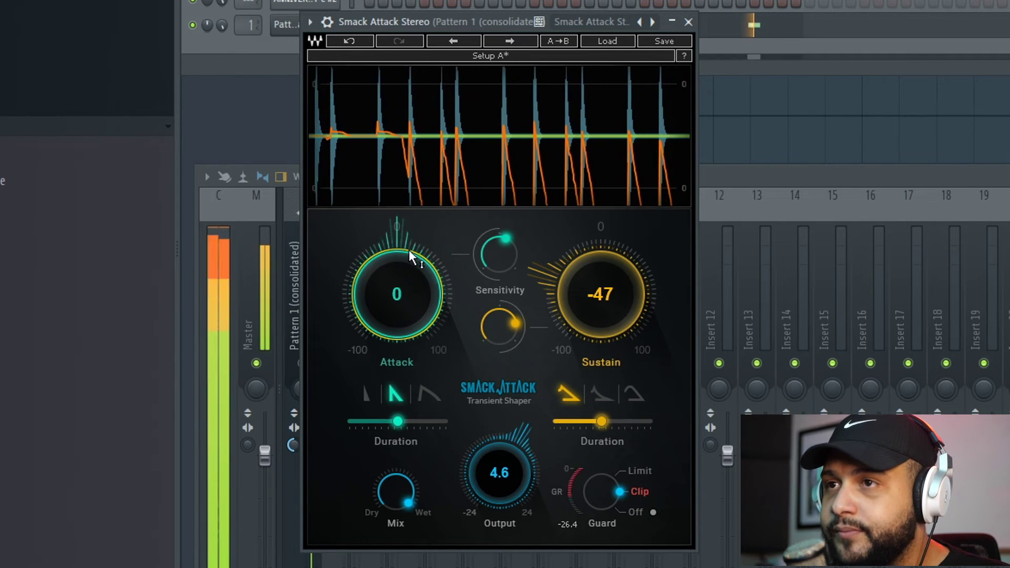
pyautogui.moveTo(608, 275); pyautogui.dragTo(609, 272)
pyautogui.moveTo(584, 268); pyautogui.dragTo(583, 259)
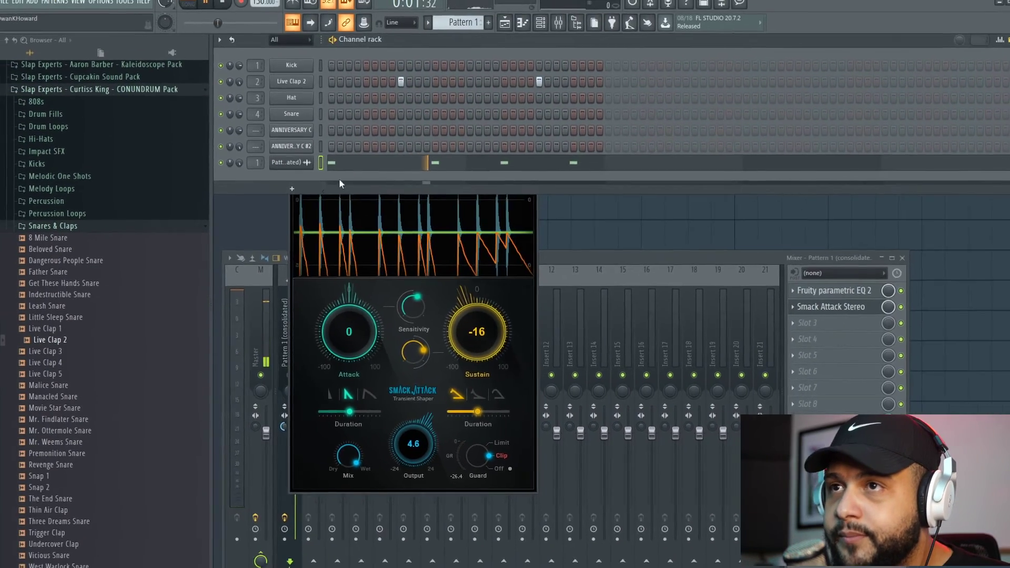
# Step: Open the Pattern 1 (consolidated) piano roll, move its four notes from C5 down to B4 and stop playback
pyautogui.press('F7')
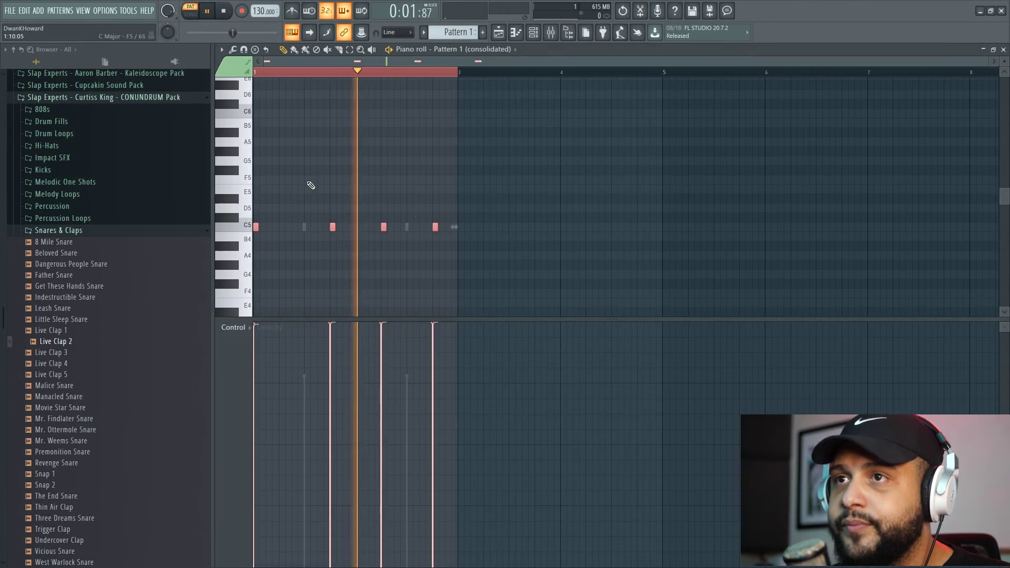
pyautogui.moveTo(255, 227)
pyautogui.mouseDown()
pyautogui.moveTo(255, 272)
pyautogui.moveTo(252, 122)
pyautogui.moveTo(245, 238)
pyautogui.mouseUp()
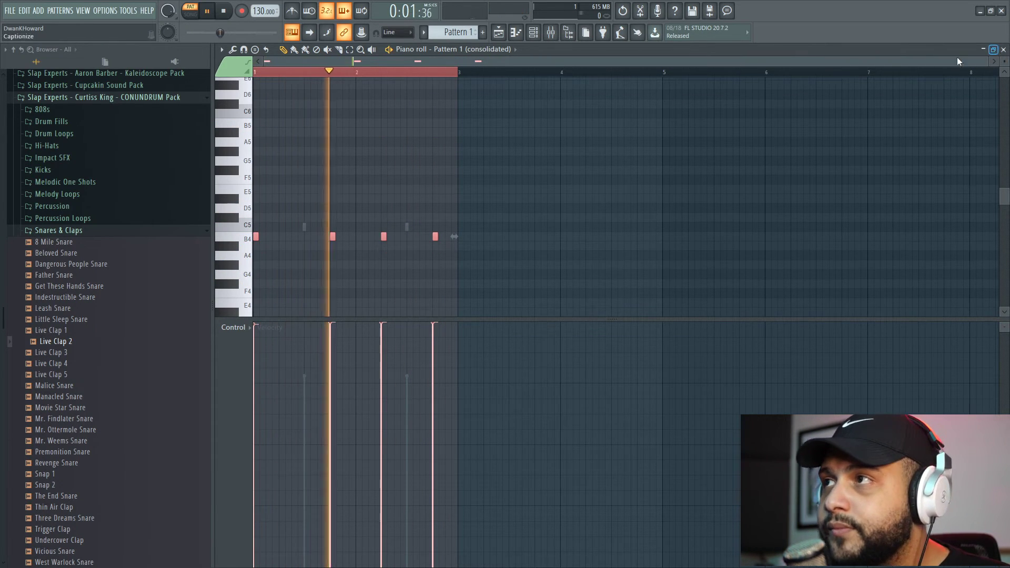
pyautogui.press('space')
# Step: Duplicate the four B4 notes onto G4, set snap to (none) and nudge the copies slightly later
pyautogui.moveTo(994, 62); pyautogui.dragTo(704, 62)
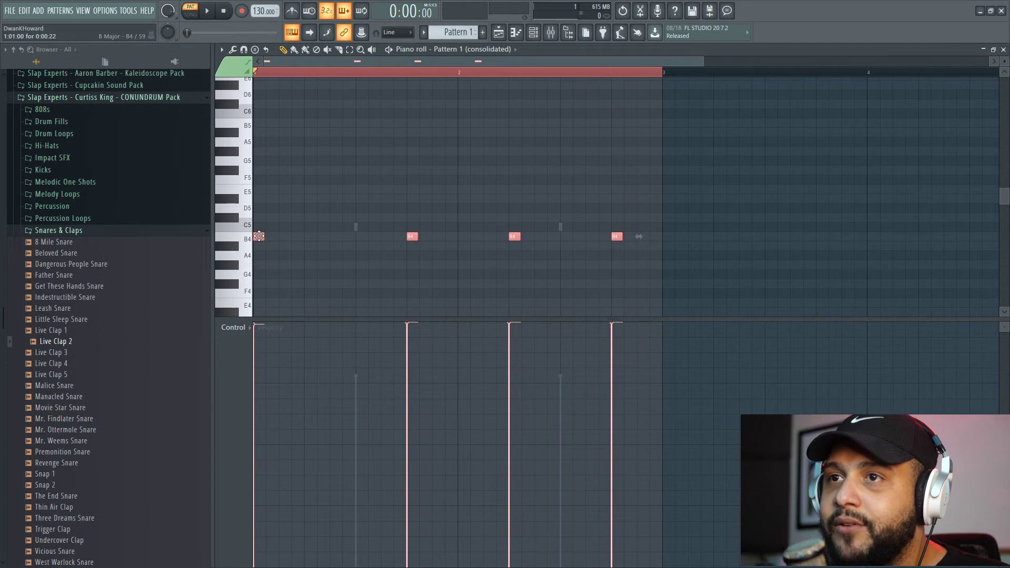
pyautogui.press('space')
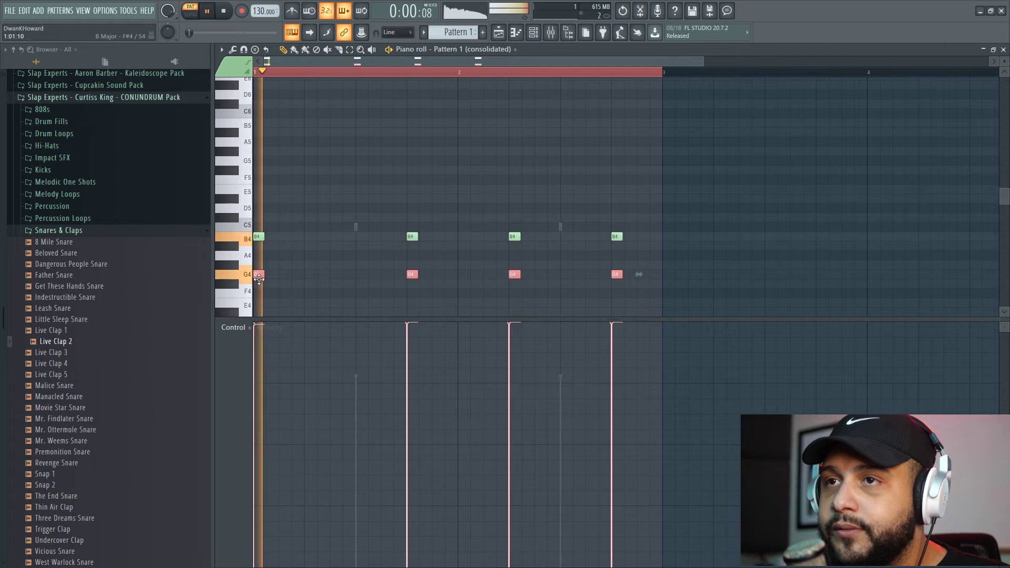
pyautogui.click(411, 32)
pyautogui.click(393, 67)
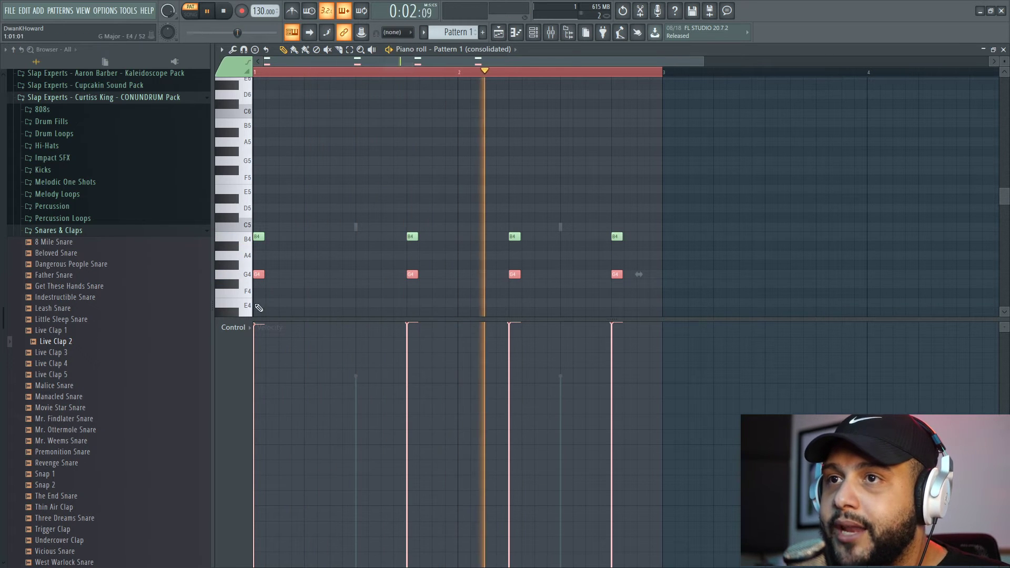
pyautogui.press('space')
pyautogui.press('space')
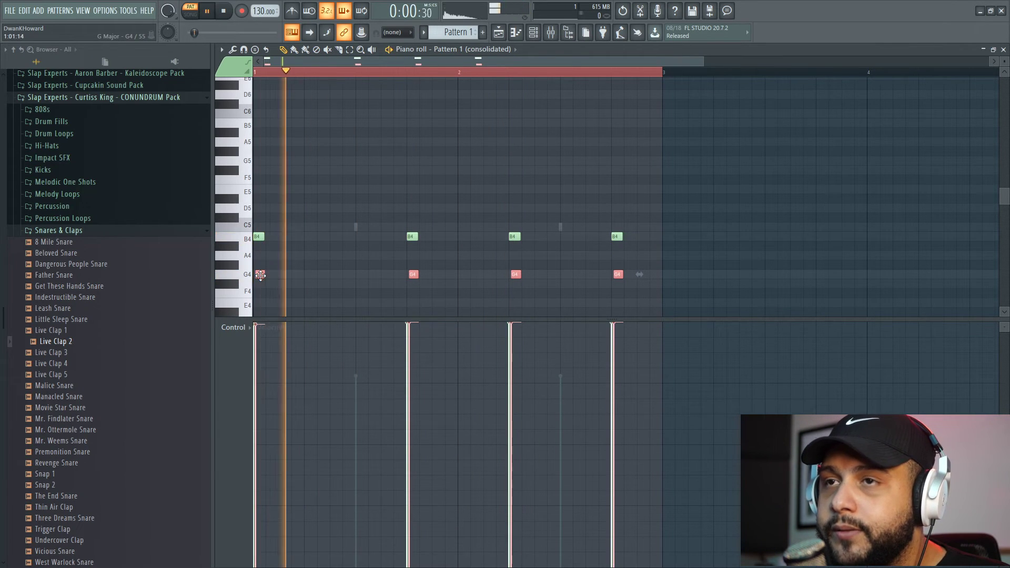
# Step: Move the four copied notes up to D#5 and close the piano roll
pyautogui.moveTo(260, 275); pyautogui.dragTo(256, 141)
pyautogui.moveTo(704, 61); pyautogui.dragTo(462, 61)
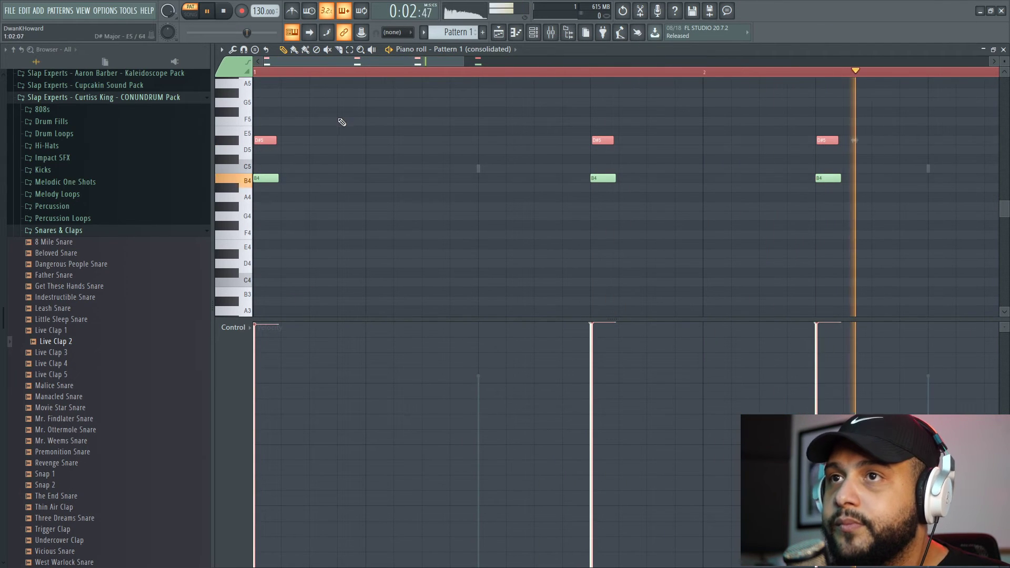
pyautogui.click(1003, 49)
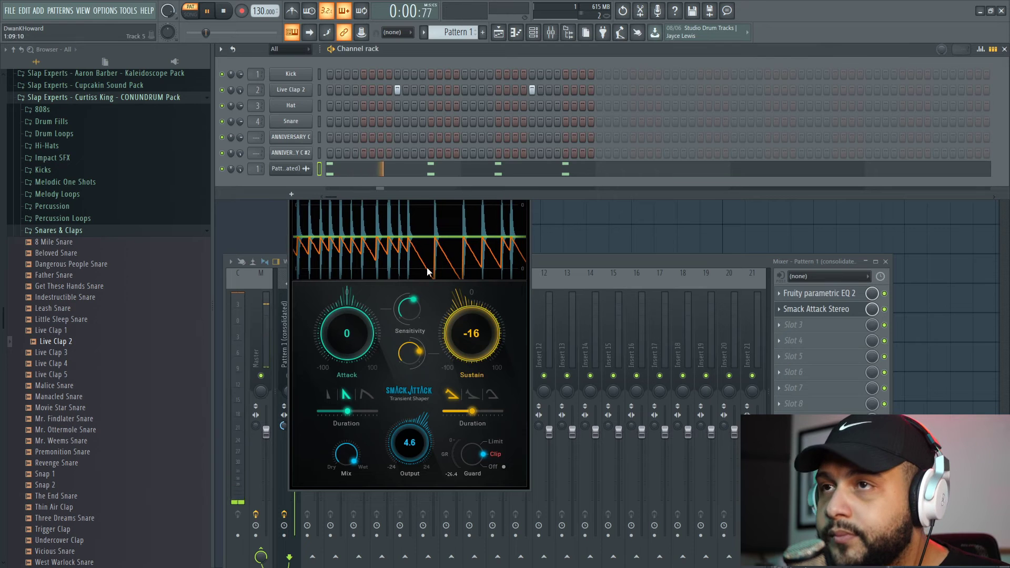
# Step: Open the Pattern 1 (consolidated) channel's sampler settings, stop playback and hide the channel rack
pyautogui.click(289, 168)
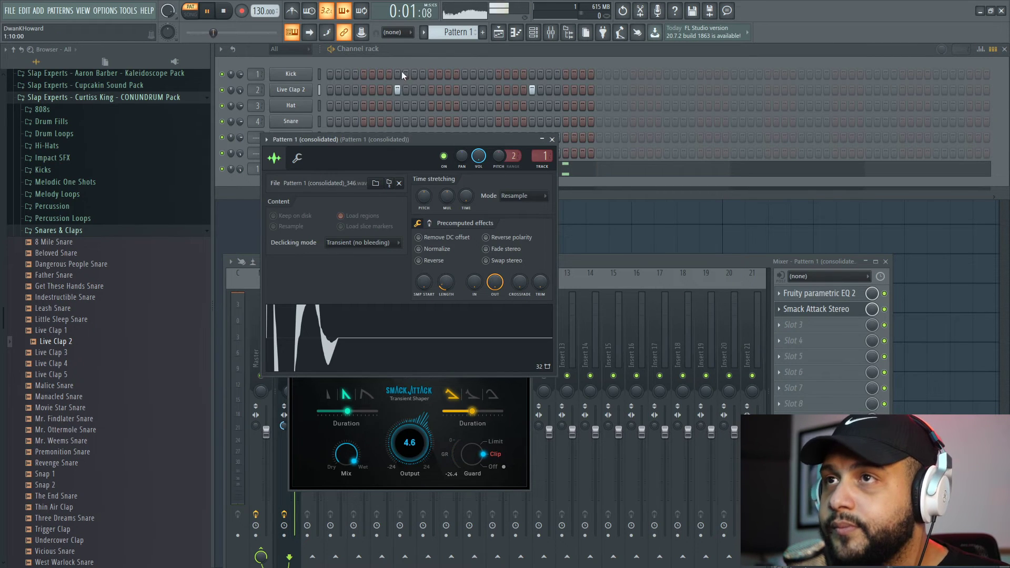
pyautogui.press('space')
pyautogui.click(1004, 49)
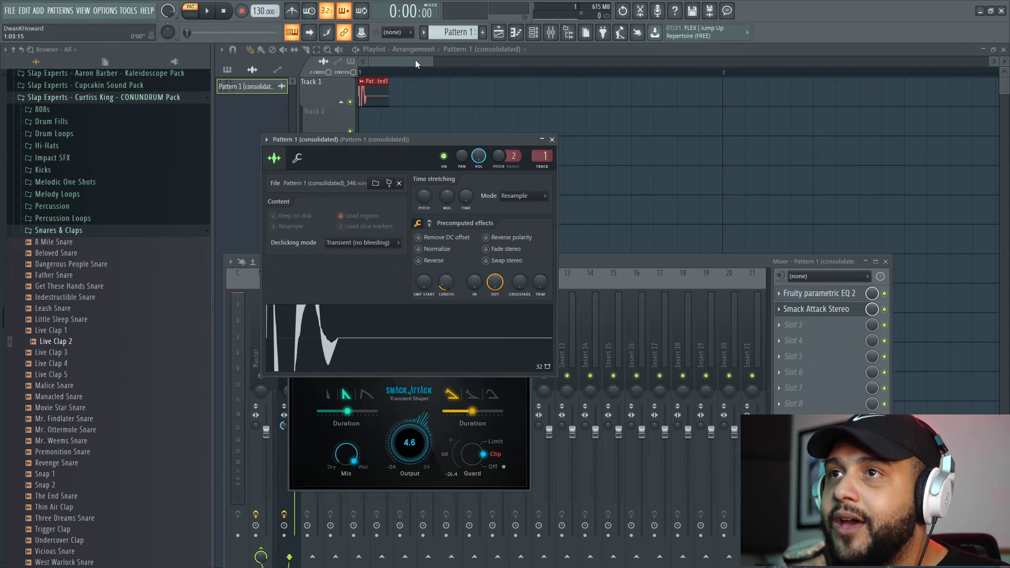
# Step: Place Pattern 1 at the start of playlist Track 2 and slice it down to its first kick hit
pyautogui.press('F12')
pyautogui.moveTo(250, 87); pyautogui.dragTo(325, 114)
pyautogui.moveTo(234, 85); pyautogui.dragTo(451, 126)
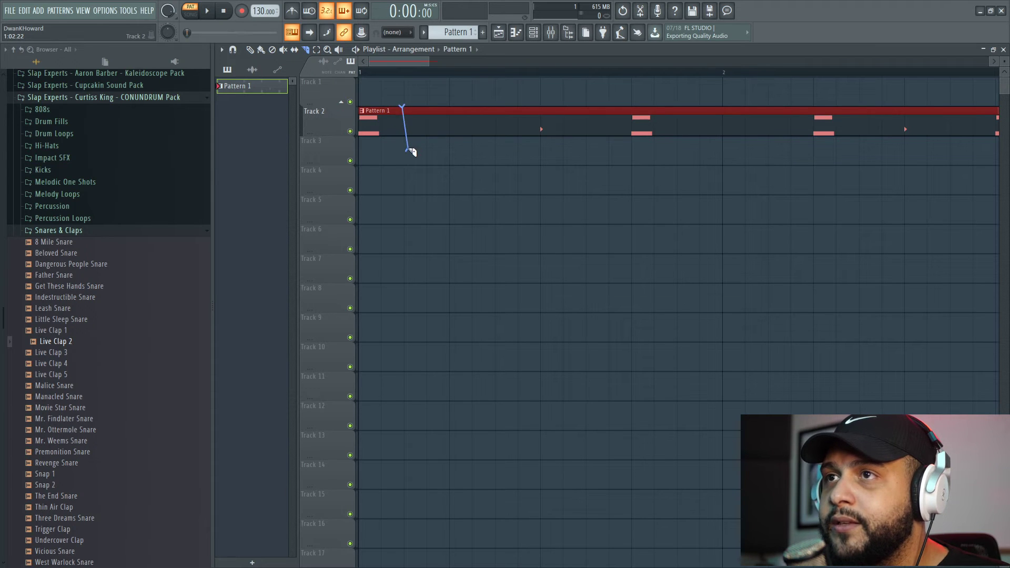
pyautogui.moveTo(409, 153); pyautogui.dragTo(410, 153)
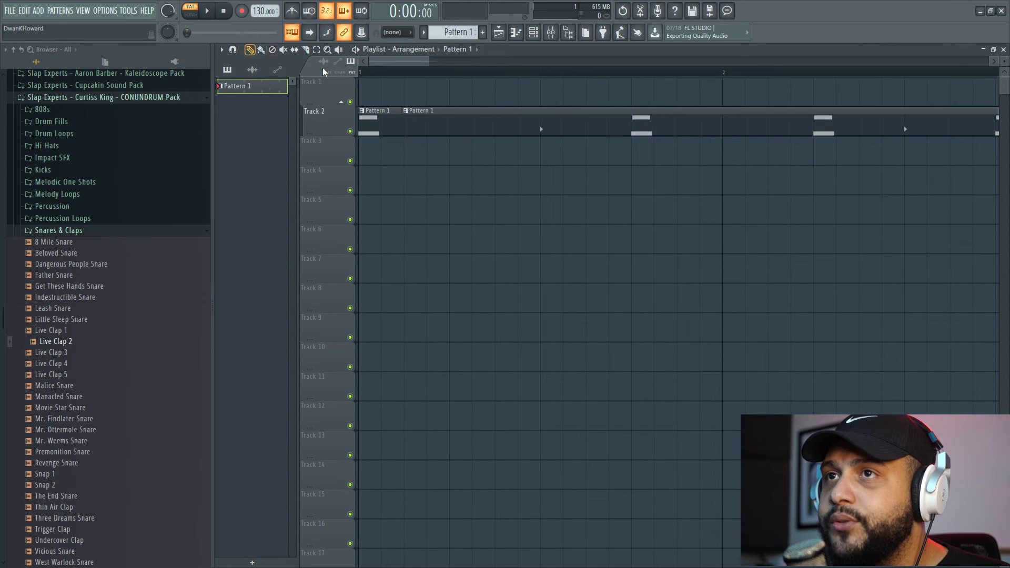
pyautogui.rightClick(472, 135)
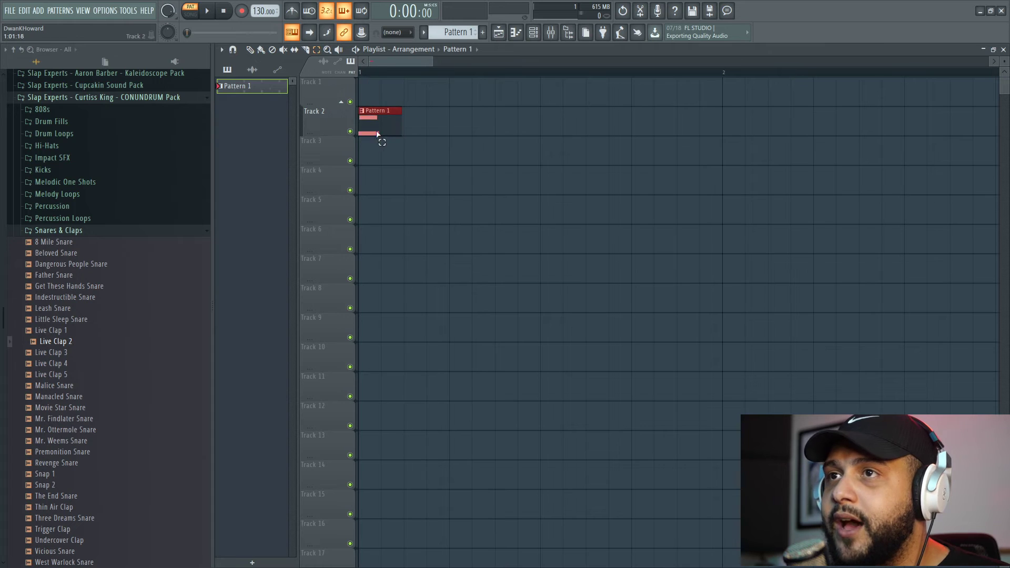
# Step: Consolidate the trimmed Pattern 1 clip to audio, set snap to Line and open the new clip's channel settings
pyautogui.hotkey('ctrl', 'alt', 'c')
pyautogui.click(583, 433)
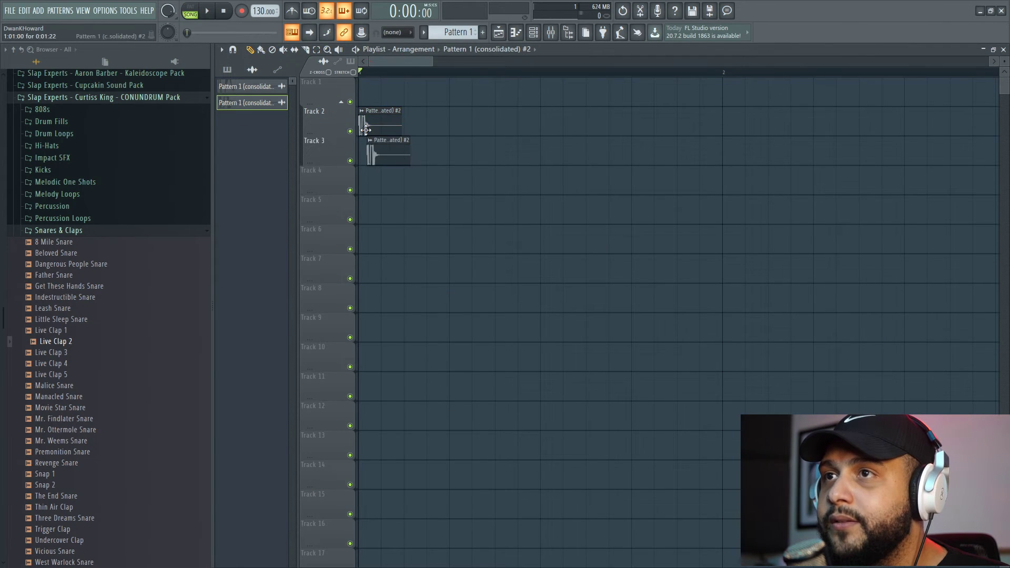
pyautogui.click(397, 32)
pyautogui.click(398, 52)
pyautogui.doubleClick(368, 119)
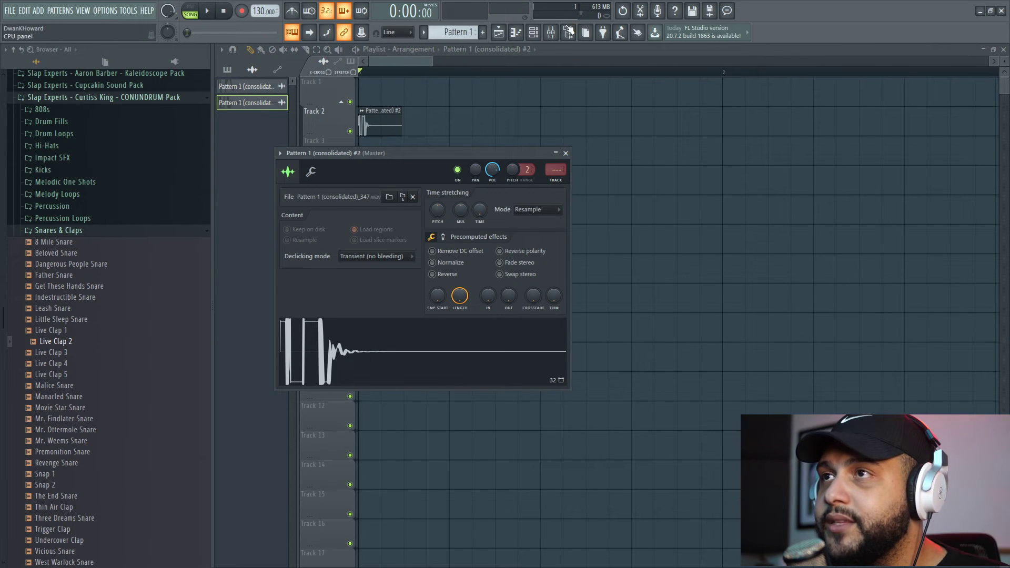
# Step: Route the Pattern 1 (consolidated) #2 channel to mixer Insert 2 and play it to audition the hit
pyautogui.click(550, 32)
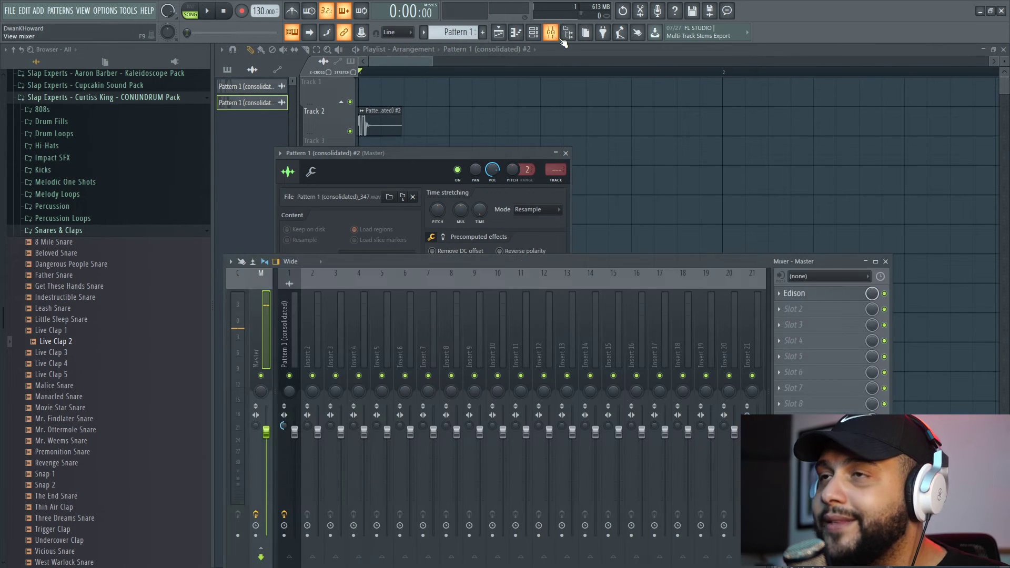
pyautogui.click(304, 355)
pyautogui.rightClick(307, 356)
pyautogui.click(476, 377)
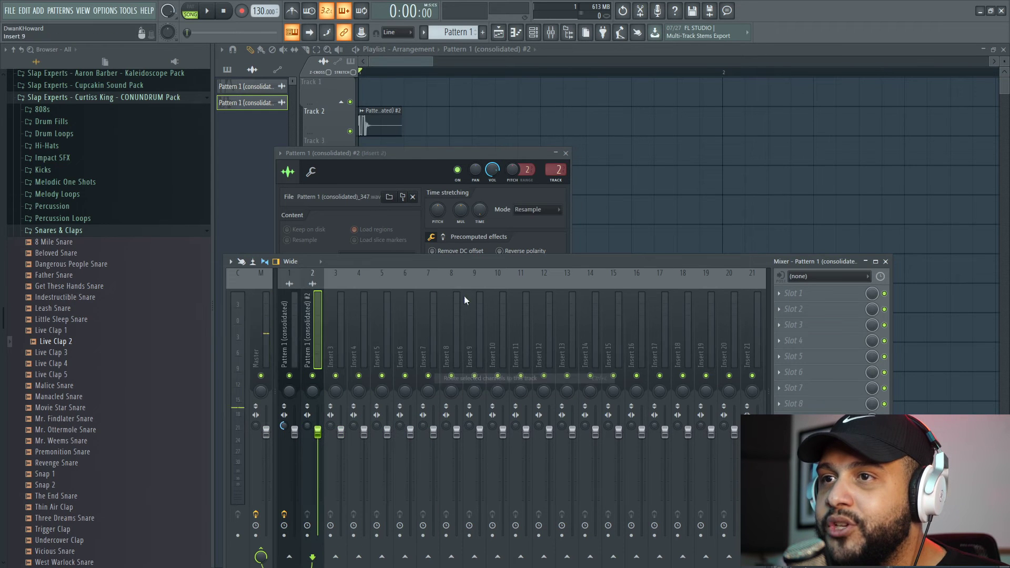
pyautogui.press('space')
pyautogui.press('space')
# Step: Load RBass Mono in Insert 2's first effect slot and set its frequency to 57 and intensity to 8.1
pyautogui.click(795, 295)
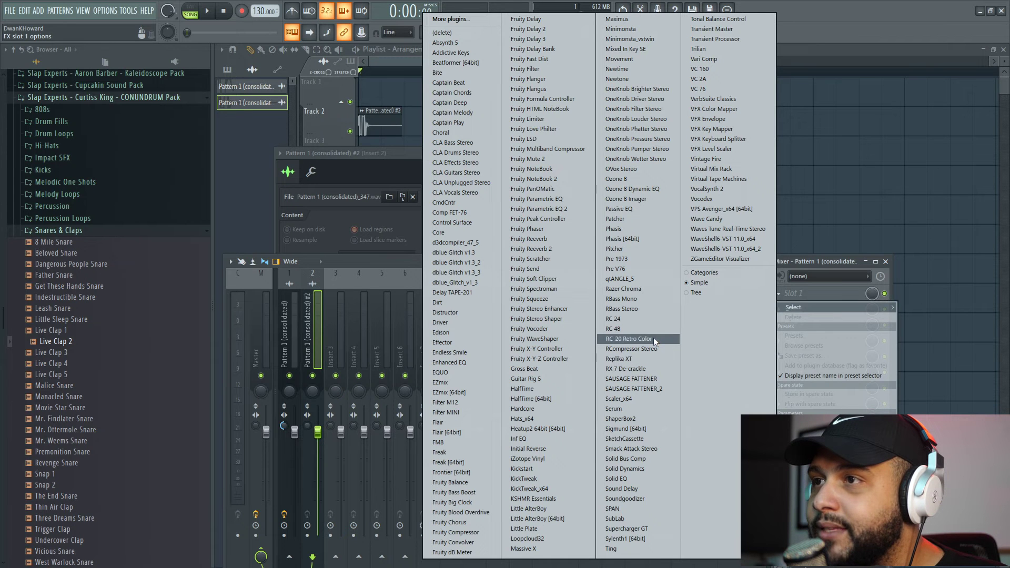
pyautogui.click(642, 301)
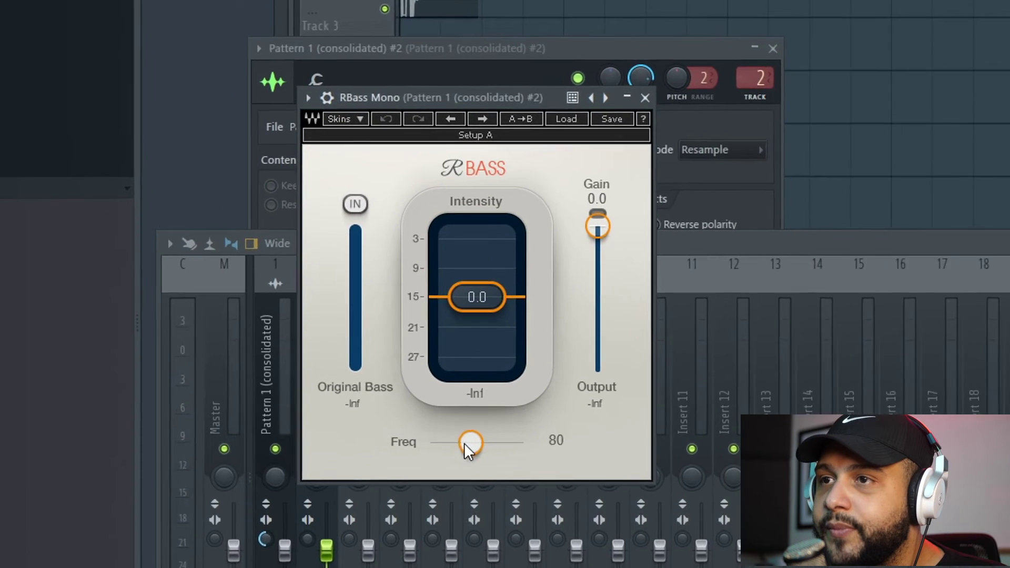
pyautogui.moveTo(440, 413); pyautogui.dragTo(425, 411)
pyautogui.press('space')
pyautogui.moveTo(476, 467)
pyautogui.mouseDown()
pyautogui.moveTo(534, 467)
pyautogui.moveTo(472, 469)
pyautogui.mouseUp()
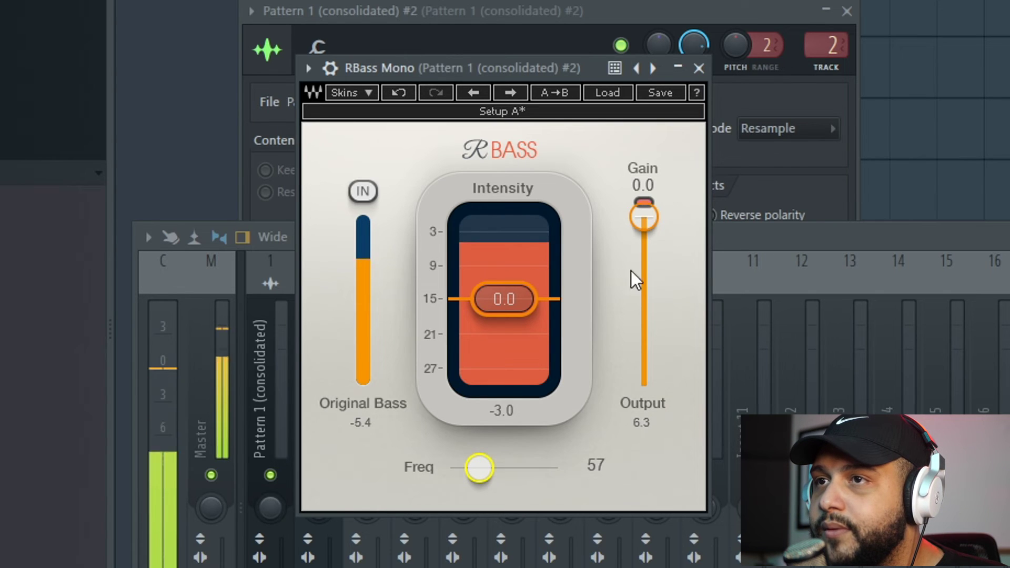
pyautogui.moveTo(529, 301); pyautogui.dragTo(529, 275)
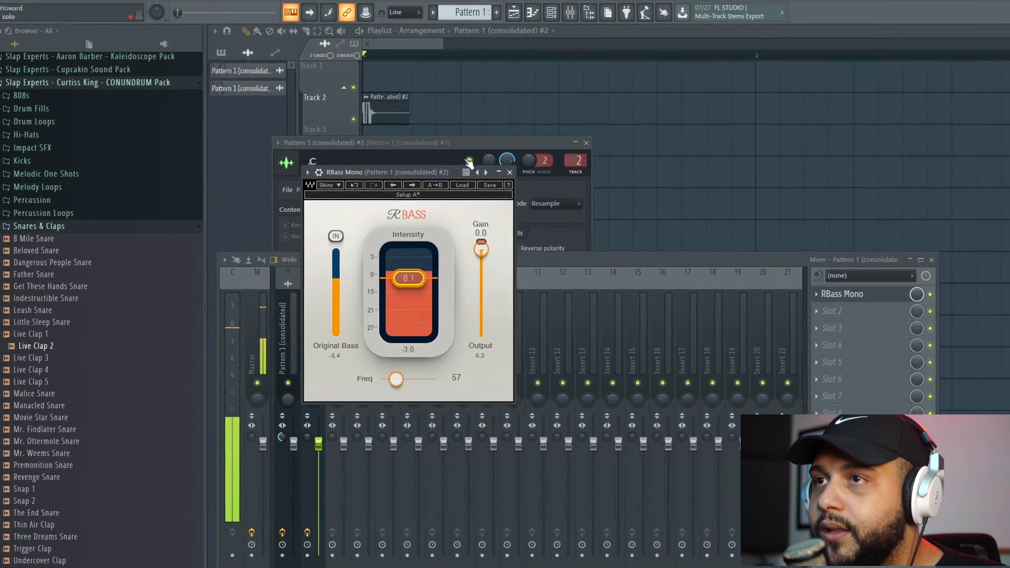
# Step: Bring the Pattern 1 (consolidated) #2 channel settings to the front and hide the mixer
pyautogui.click(468, 141)
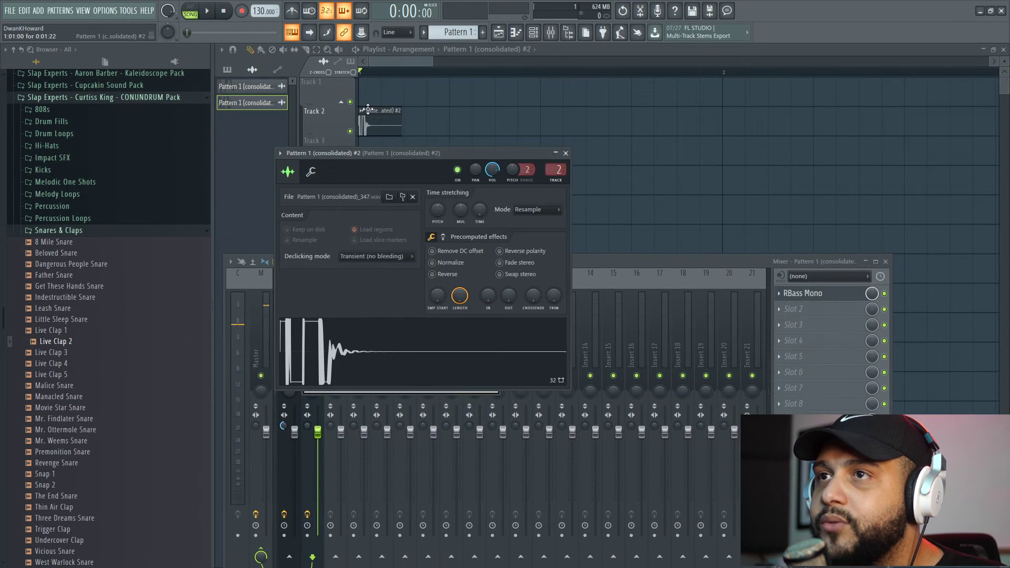
pyautogui.press('F9')
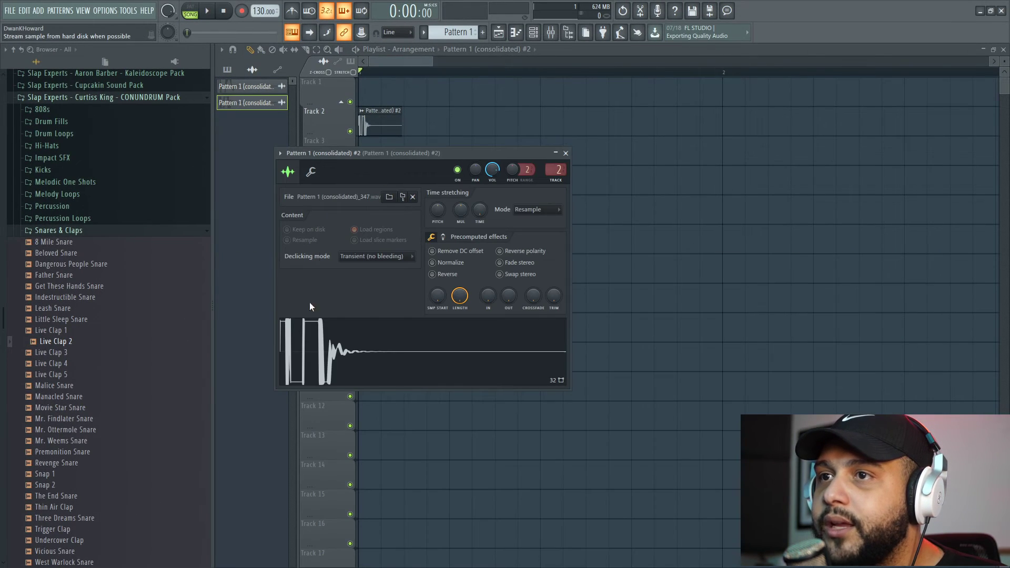
# Step: Try to fade in the first 0.001 s of the Pattern 1 (consolidated) #2 sample in the audio editor
pyautogui.rightClick(317, 345)
pyautogui.click(341, 369)
pyautogui.scroll(3, 353, 466)
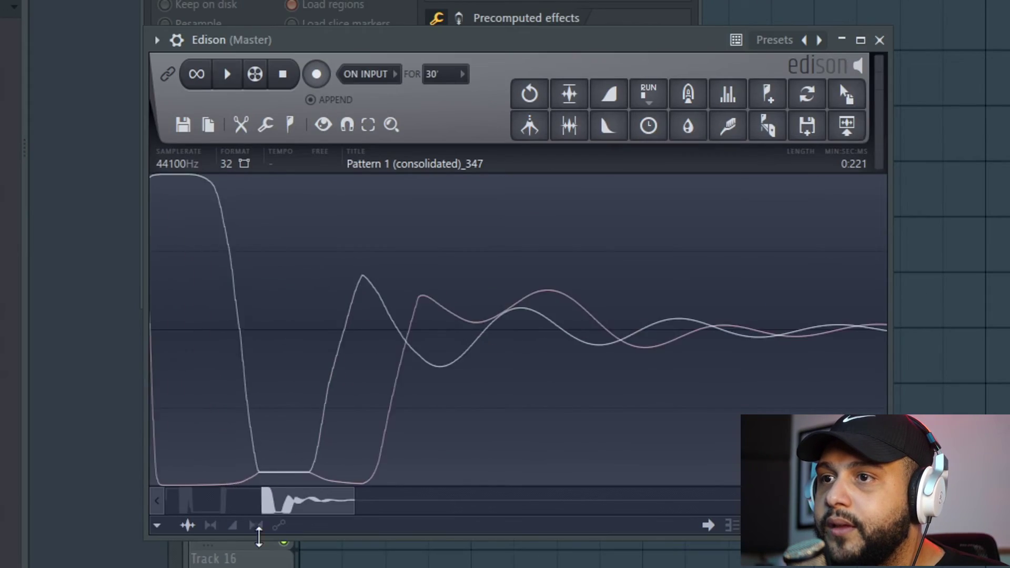
pyautogui.moveTo(299, 518); pyautogui.dragTo(112, 513)
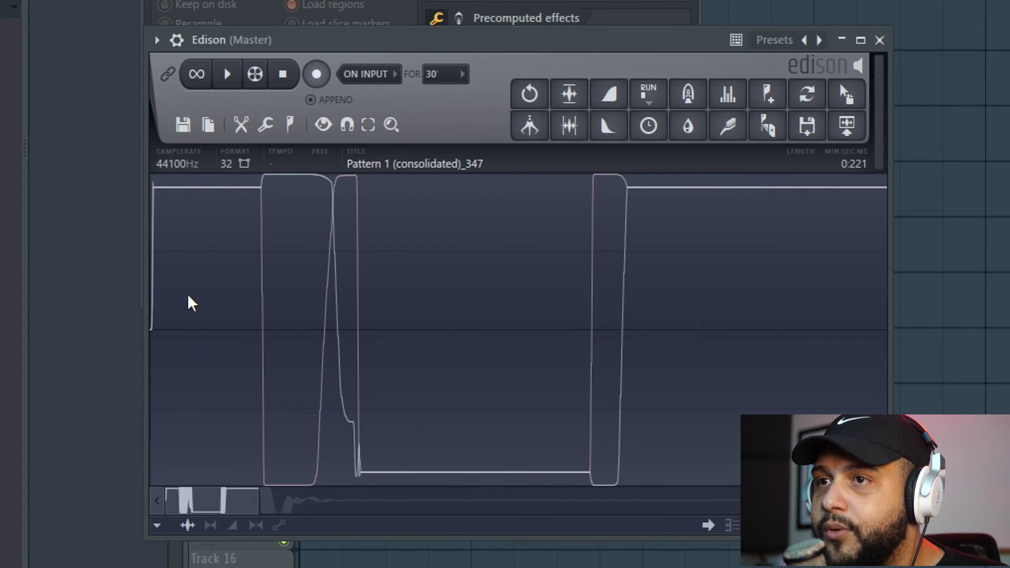
pyautogui.rightClick(161, 301)
pyautogui.moveTo(231, 371)
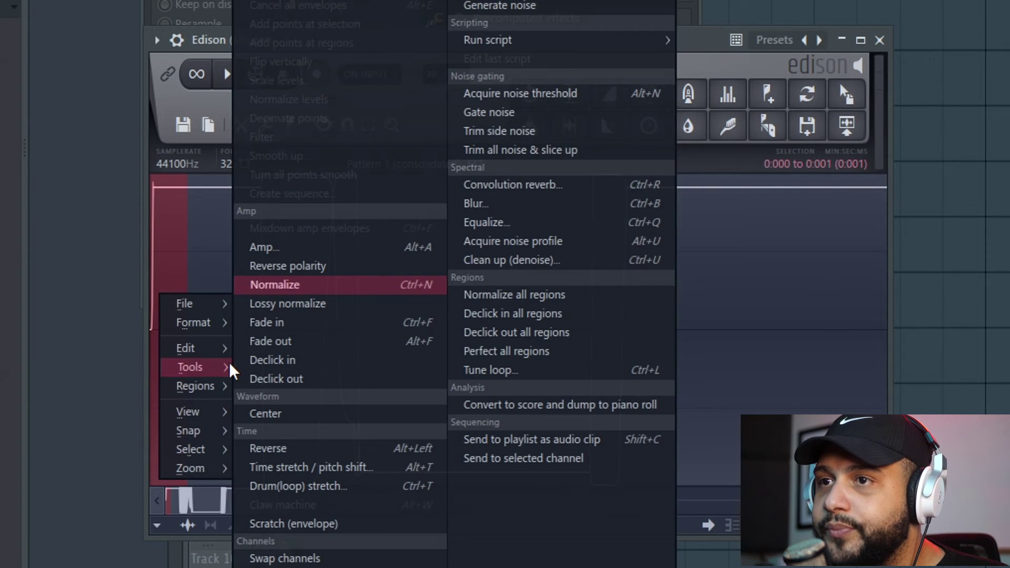
pyautogui.click(315, 323)
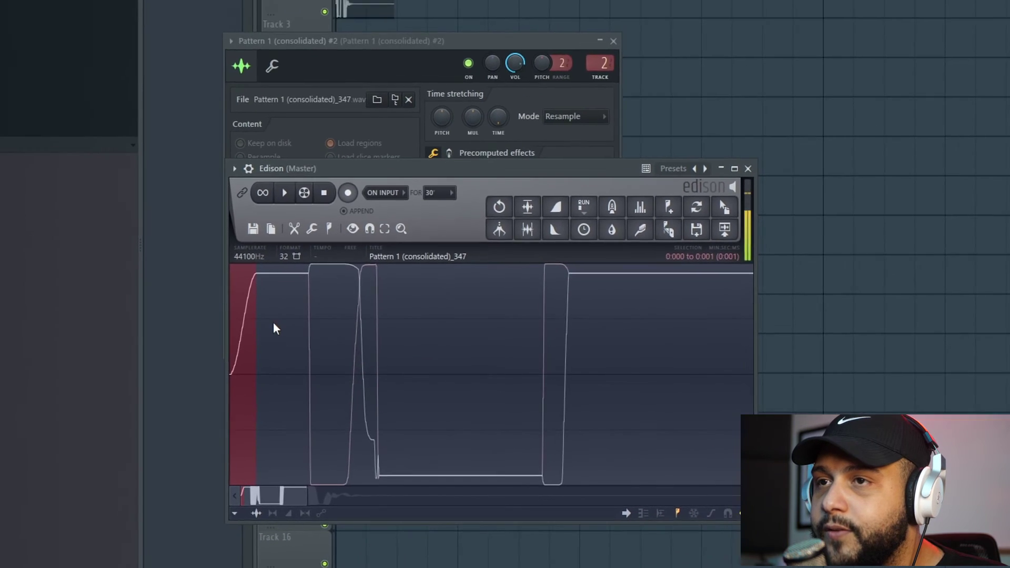
pyautogui.click(414, 3)
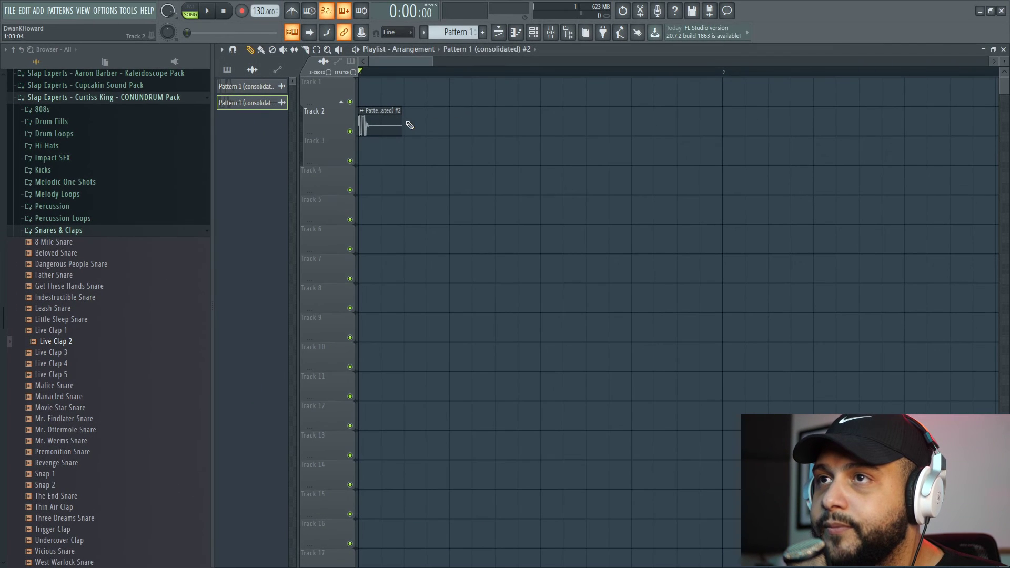
# Step: Open the Pattern 1 (consolidated) #2 sample in the audio editor and fade in its first 0.002 s
pyautogui.doubleClick(380, 119)
pyautogui.rightClick(399, 349)
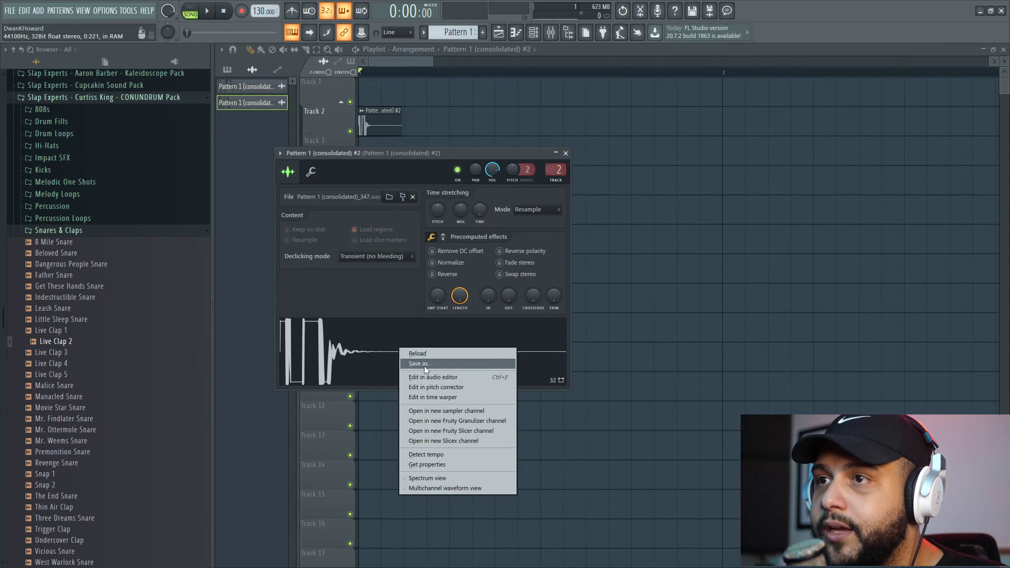
pyautogui.click(435, 376)
pyautogui.scroll(4, 296, 385)
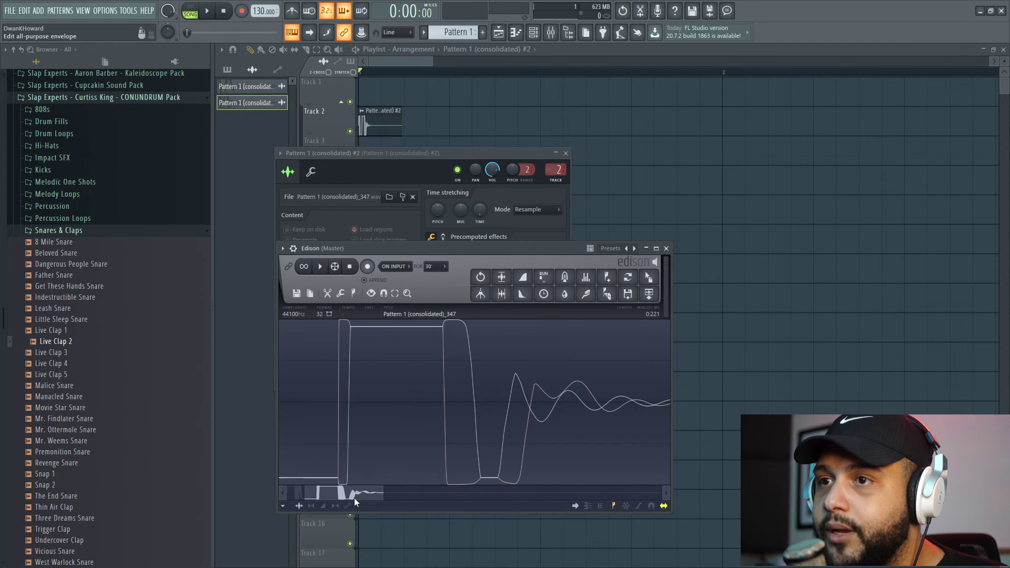
pyautogui.moveTo(299, 361); pyautogui.dragTo(191, 375)
pyautogui.rightClick(288, 367)
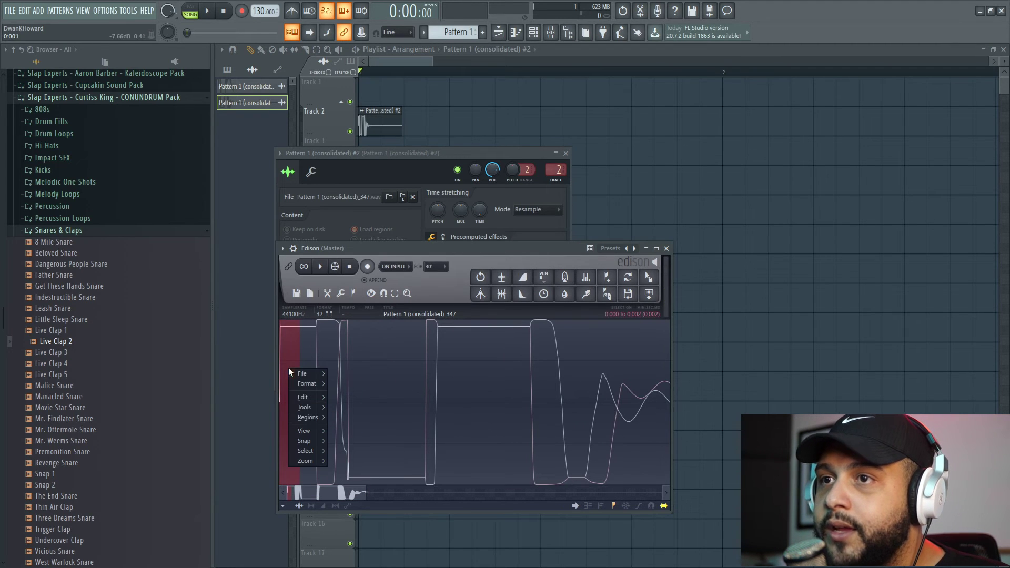
pyautogui.moveTo(326, 409)
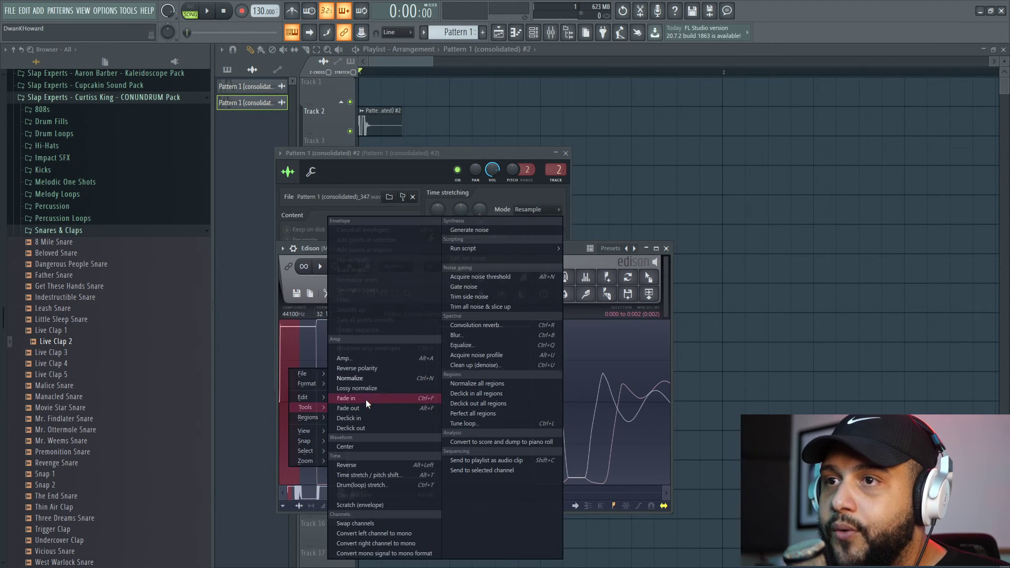
pyautogui.click(395, 399)
# Step: Send the whole edited sample to the start of playlist Track 3 and delete the old clip on Track 2
pyautogui.scroll(-4, 353, 372)
pyautogui.doubleClick(362, 371)
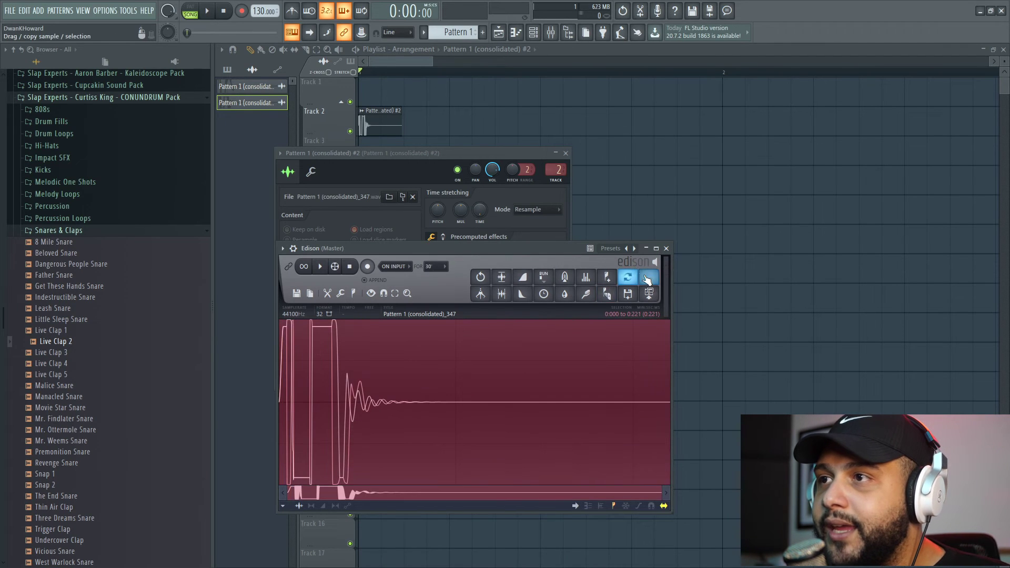
pyautogui.click(648, 277)
pyautogui.moveTo(612, 128); pyautogui.dragTo(384, 143)
pyautogui.rightClick(380, 140)
pyautogui.hotkey('ctrl', 'z')
pyautogui.rightClick(381, 128)
# Step: Audition the new Track 3 clip and check its channel settings and the mixer's Insert 2
pyautogui.press('space')
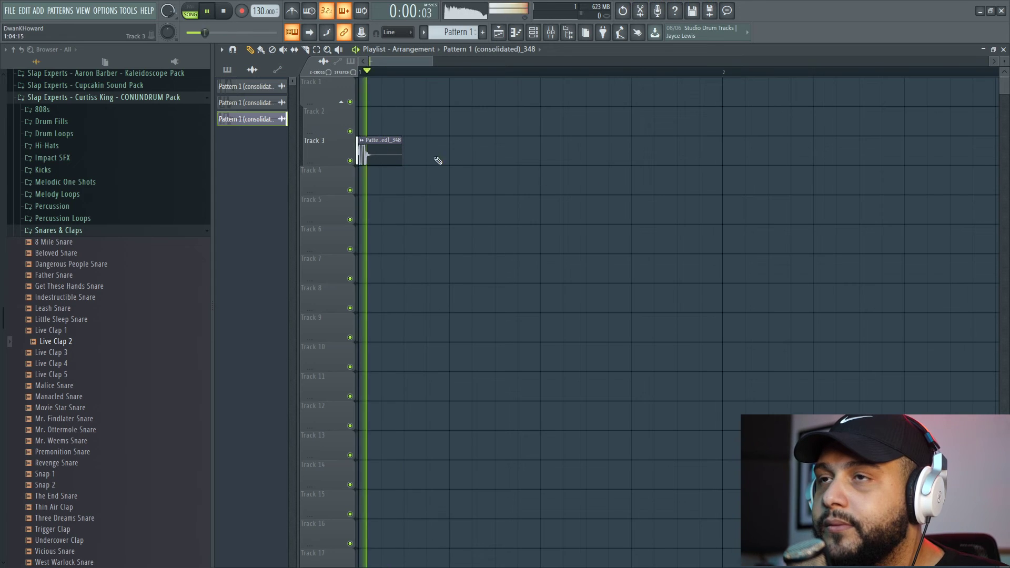
pyautogui.press('space')
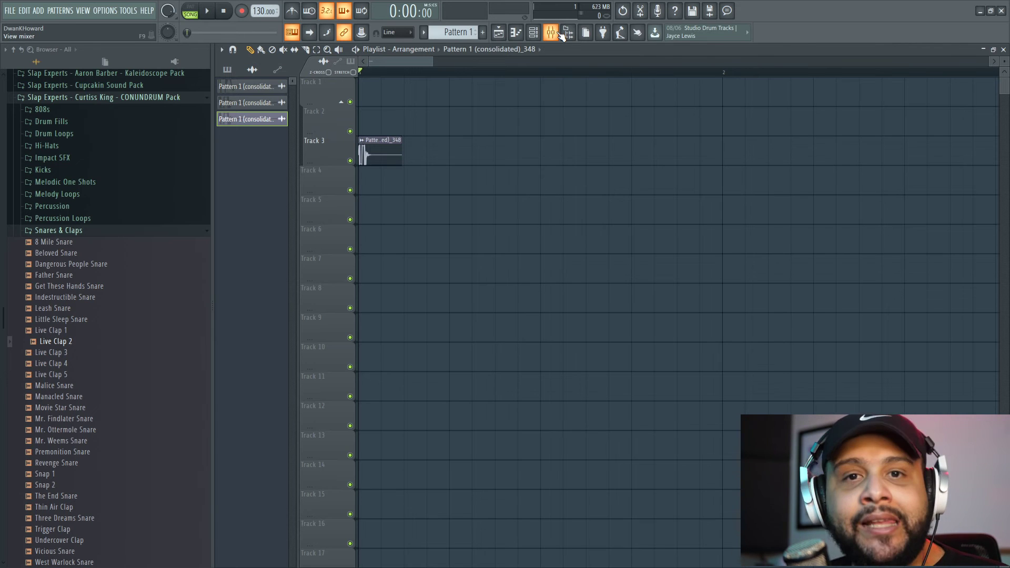
pyautogui.doubleClick(373, 153)
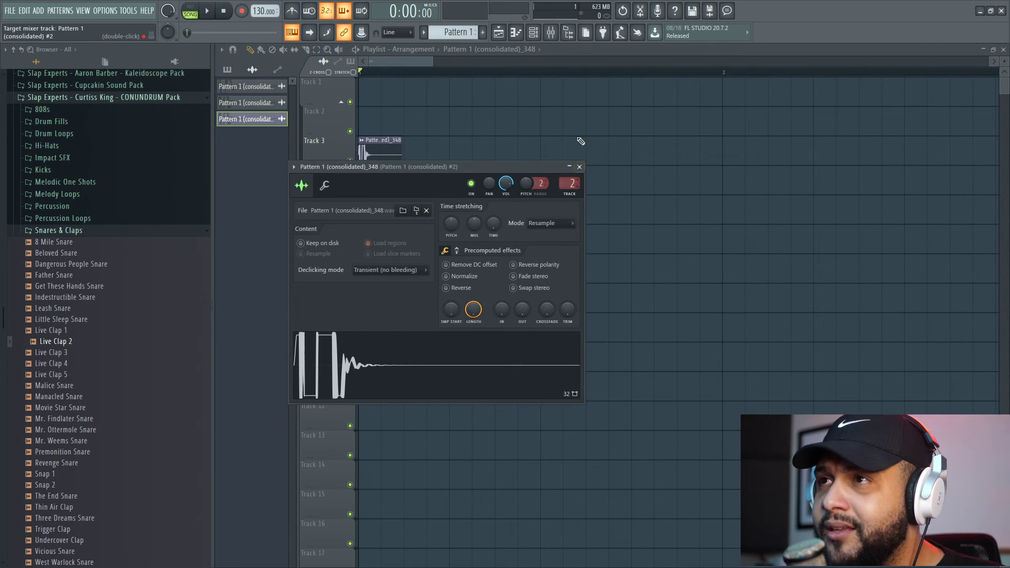
pyautogui.click(566, 34)
pyautogui.press('space')
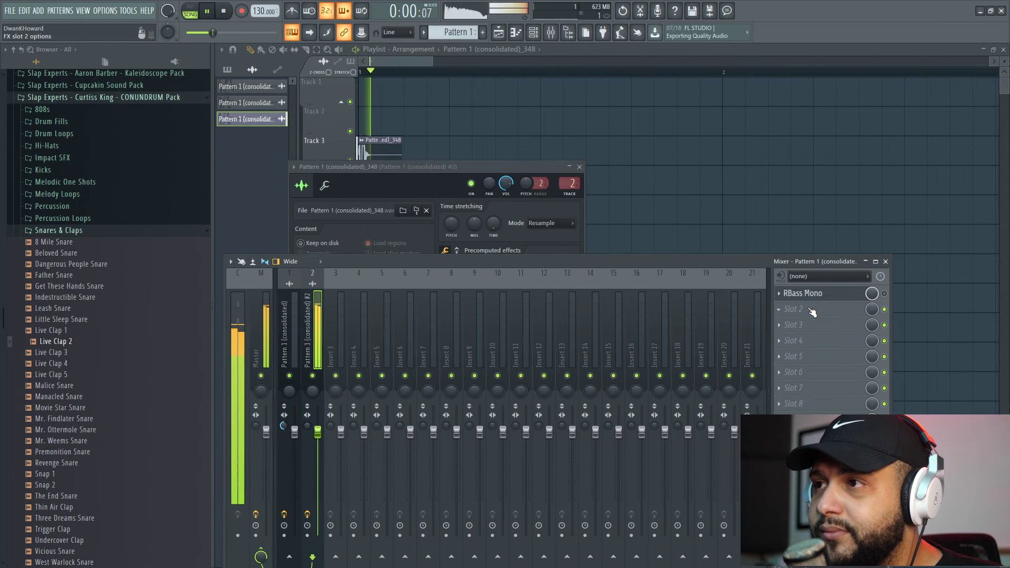
pyautogui.click(376, 76)
pyautogui.press('space')
# Step: Delete the Pattern 1 (consolidated)_348 clip from playlist Track 3
pyautogui.press('F6')
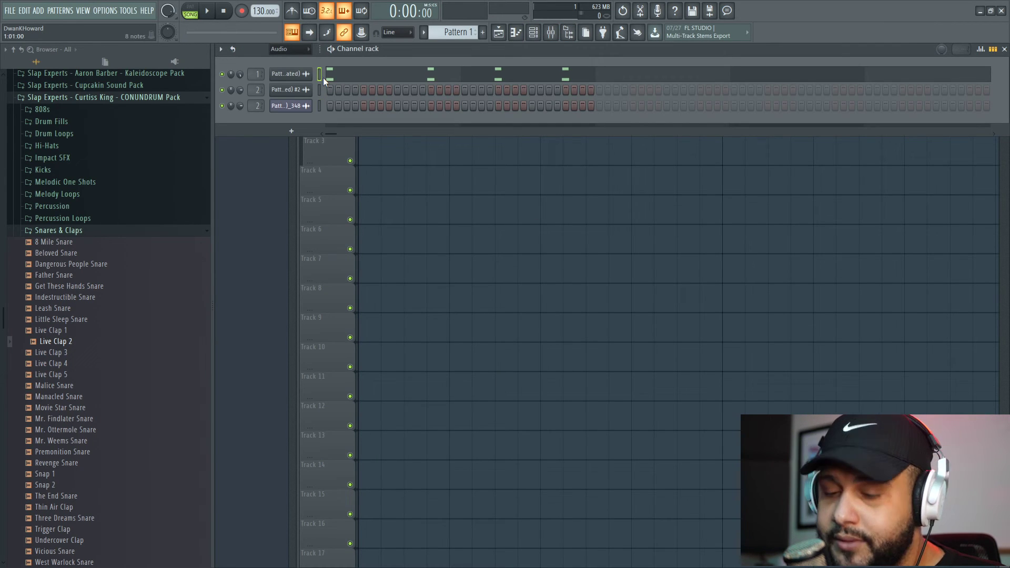
pyautogui.hotkey('ctrl', 'z')
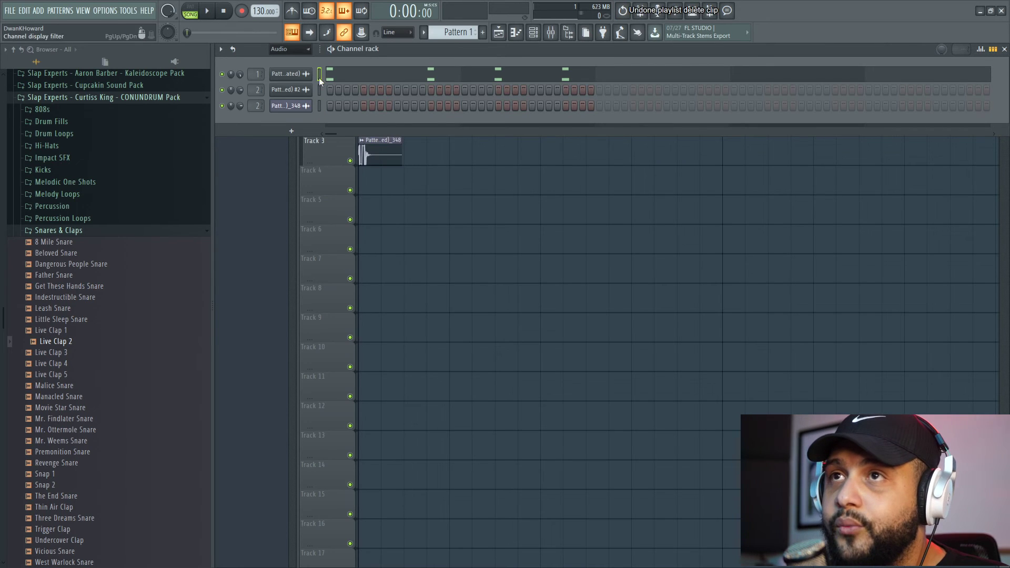
pyautogui.press('F6')
pyautogui.rightClick(369, 155)
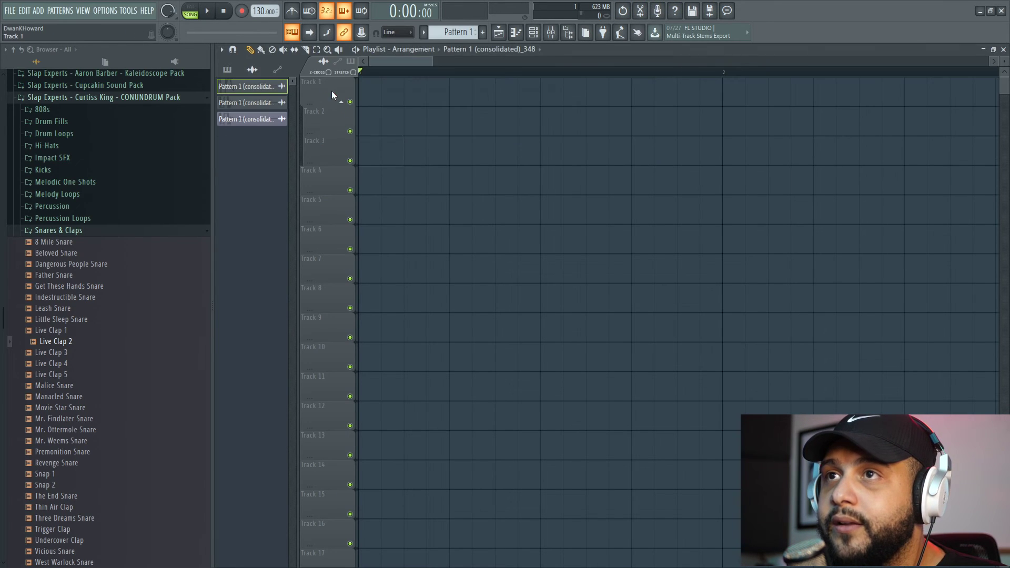
# Step: Show all channels in the channel rack and open the piano roll of Pattern 1 (consolidated)_348
pyautogui.click(539, 32)
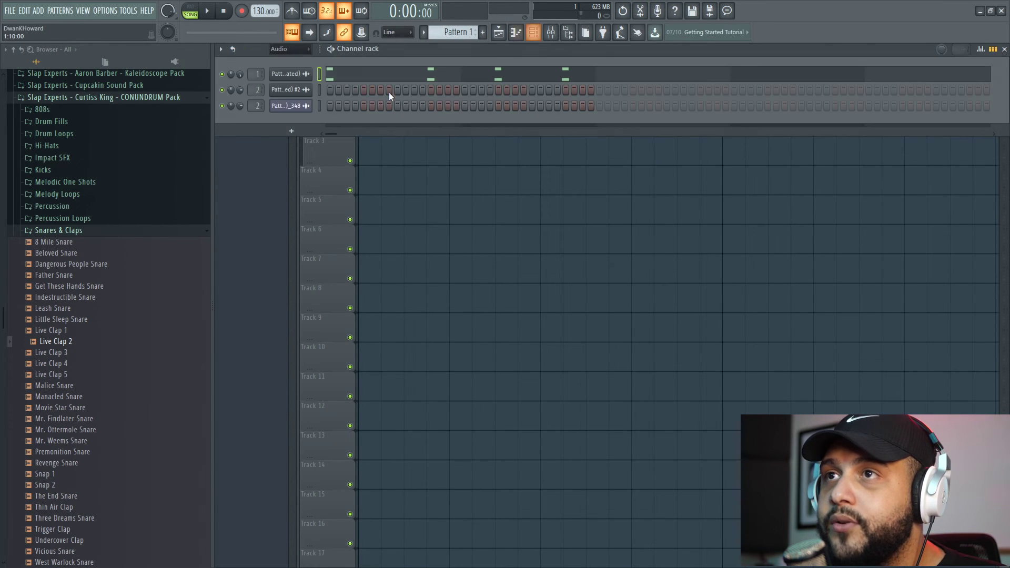
pyautogui.click(290, 61)
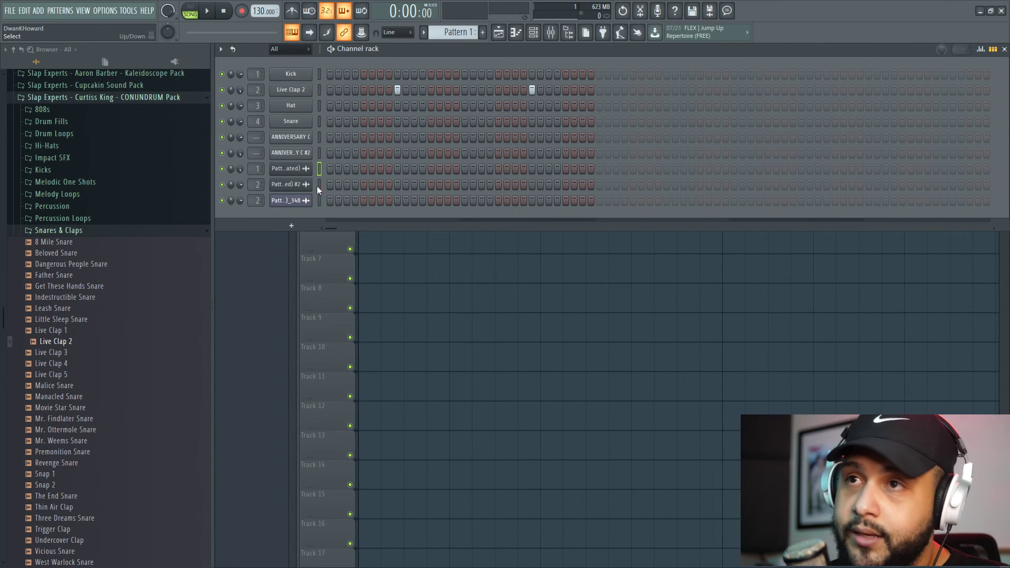
pyautogui.click(319, 201)
pyautogui.rightClick(313, 201)
pyautogui.click(234, 200)
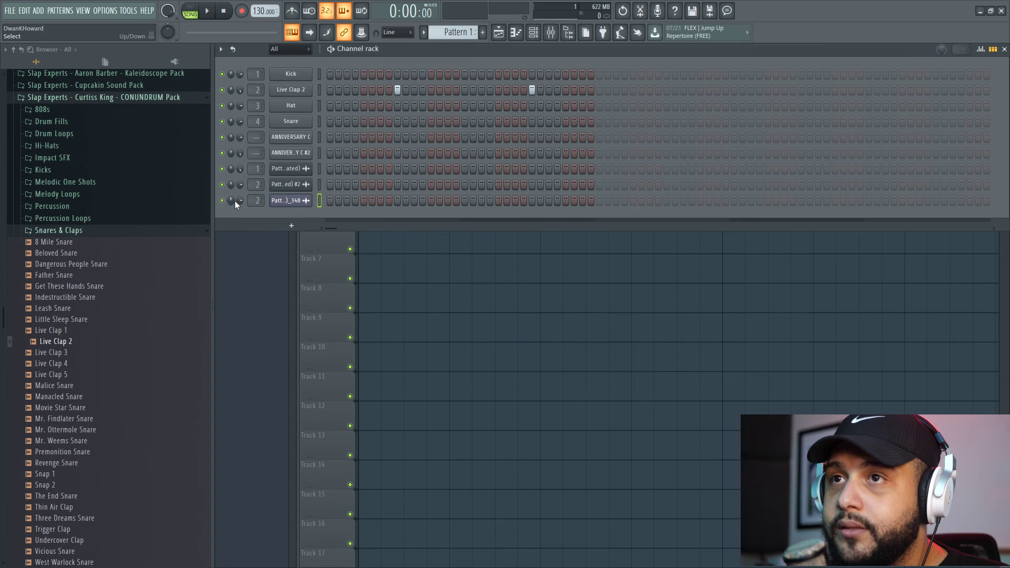
pyautogui.rightClick(292, 202)
pyautogui.click(323, 201)
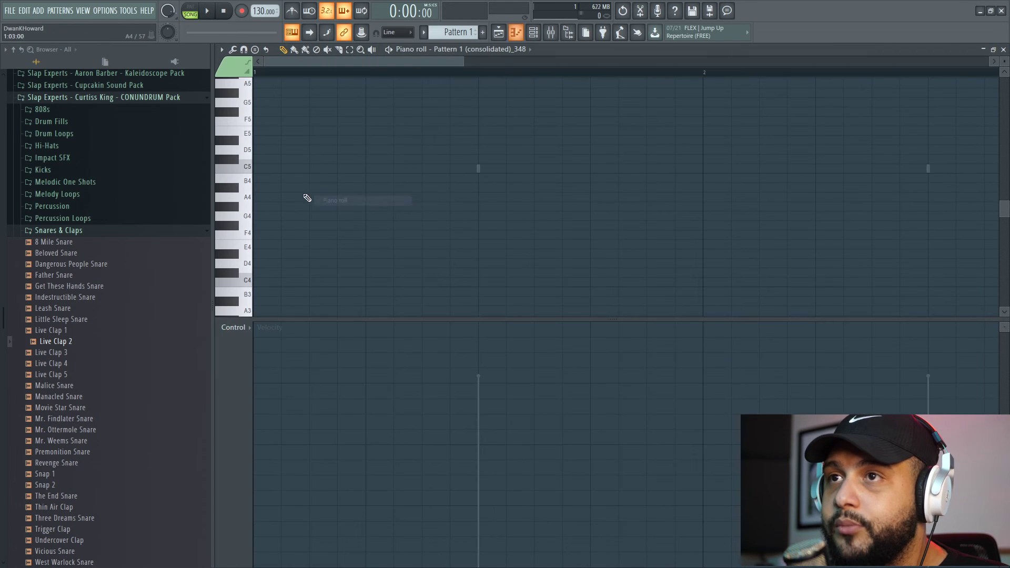
# Step: Switch playback to pattern mode and draw C5 notes on steps 1, 5 and 13 of bar 1
pyautogui.moveTo(264, 169); pyautogui.dragTo(194, 169)
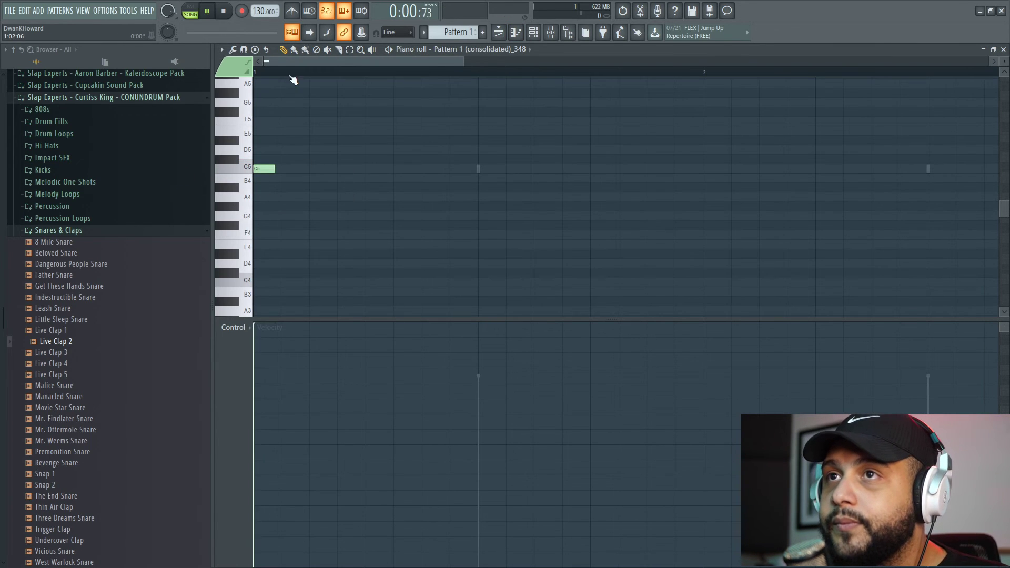
pyautogui.click(192, 15)
pyautogui.click(375, 168)
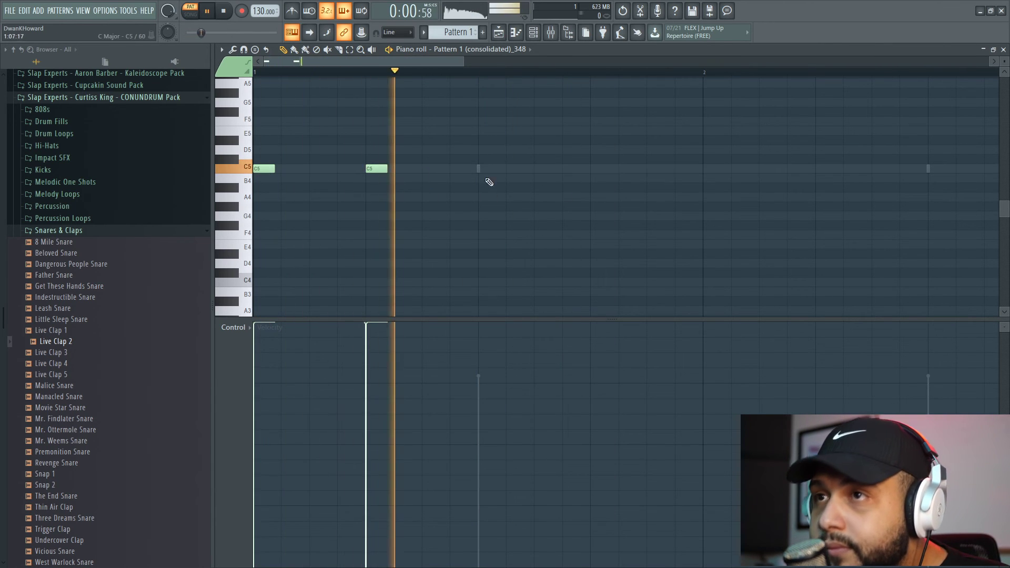
pyautogui.click(588, 169)
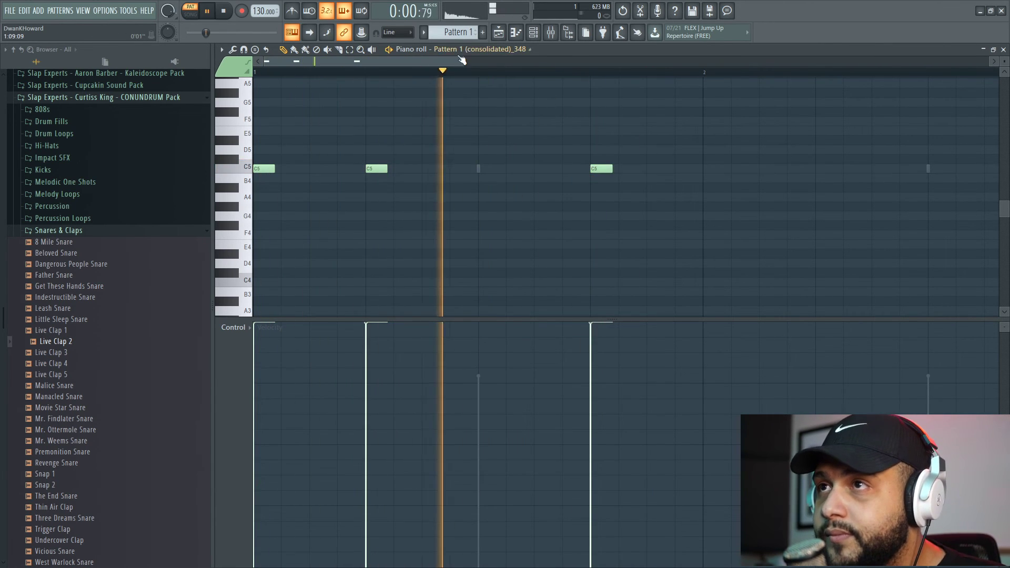
# Step: Add C5 notes on step 14 of bar 1 and on steps 1 and 7 of bar 2
pyautogui.moveTo(459, 58); pyautogui.dragTo(616, 83)
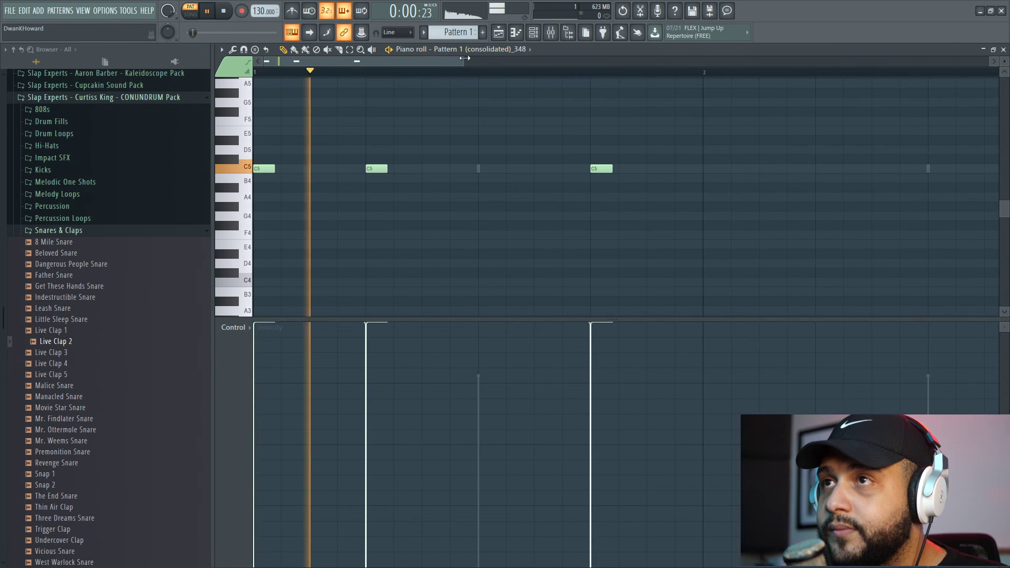
pyautogui.scroll(-2, 557, 90)
pyautogui.click(482, 168)
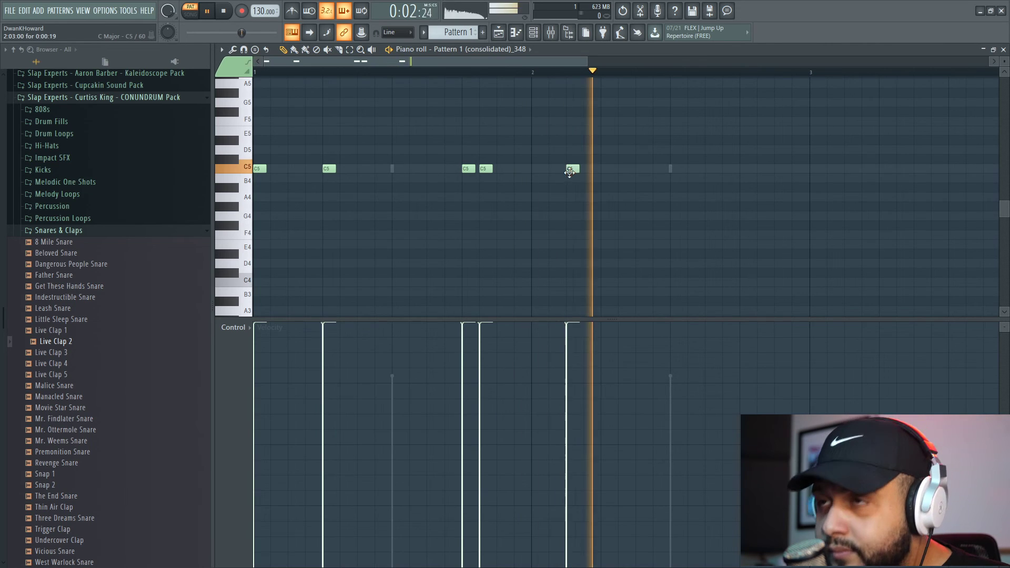
pyautogui.click(533, 169)
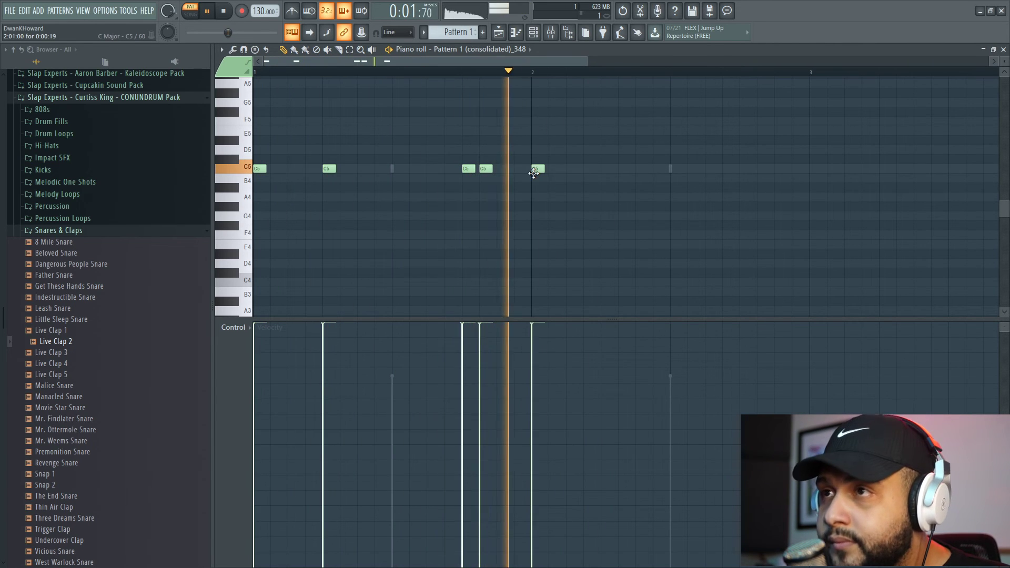
pyautogui.click(638, 169)
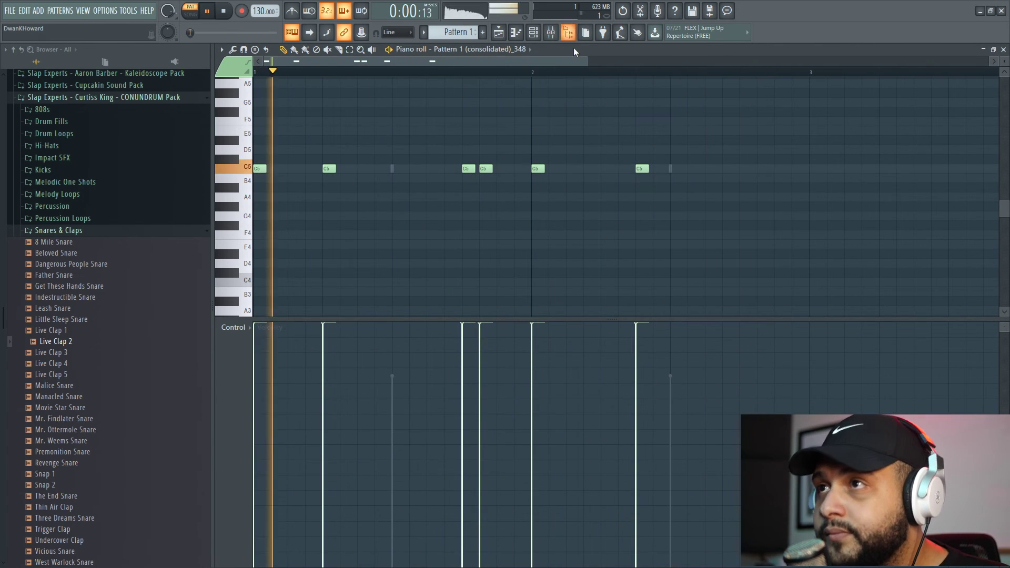
# Step: Transpose all the notes up to E5, add an E5 note at 2:15:00 and return to the channel rack
pyautogui.scroll(-1, 229, 242)
pyautogui.hotkey('ctrl', 'a')
pyautogui.moveTo(254, 169); pyautogui.dragTo(253, 132)
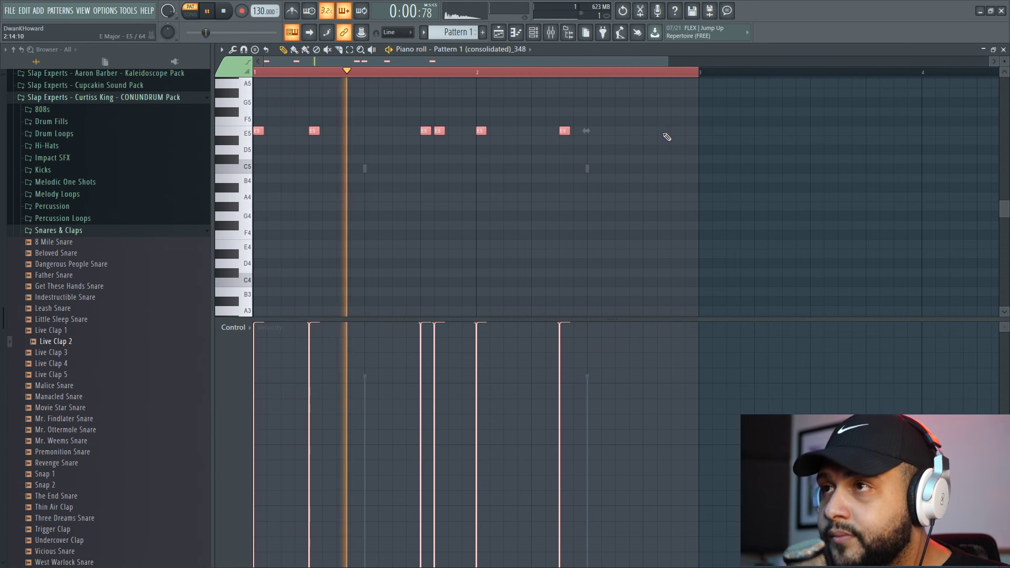
pyautogui.click(675, 131)
pyautogui.doubleClick(676, 130)
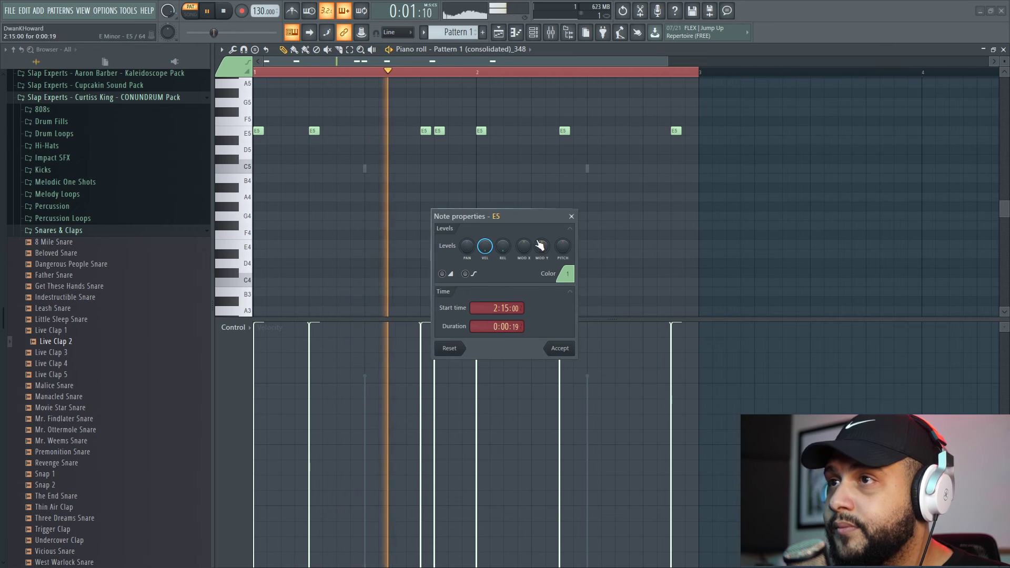
pyautogui.press('Return')
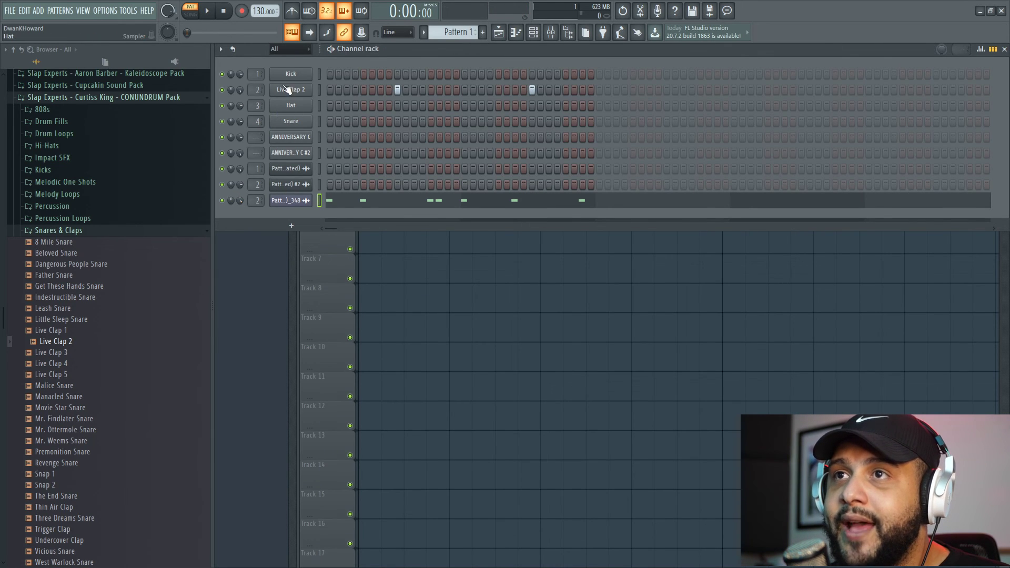
# Step: Show the original ANNIVERSARY C sample and copy the Pattern 1 (consolidated)_348 notes to the ANNIVERSARY C channel
pyautogui.click(293, 140)
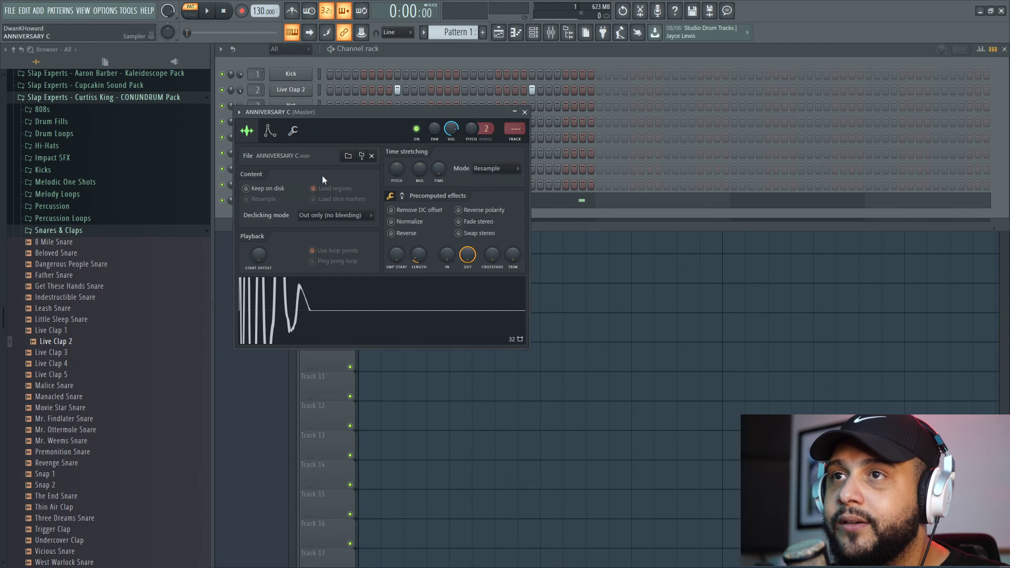
pyautogui.click(398, 55)
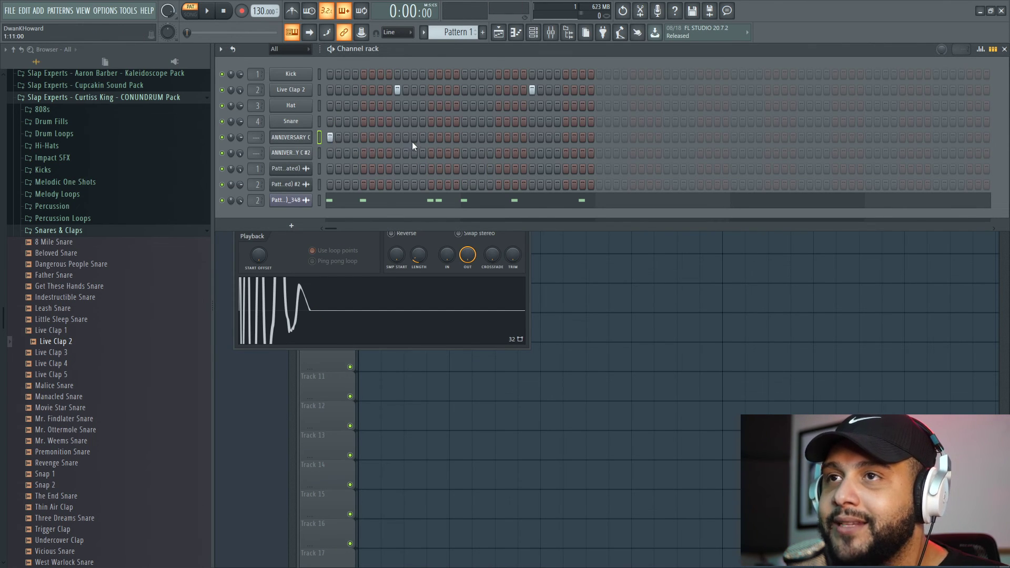
pyautogui.click(320, 200)
pyautogui.hotkey('ctrl', 'c')
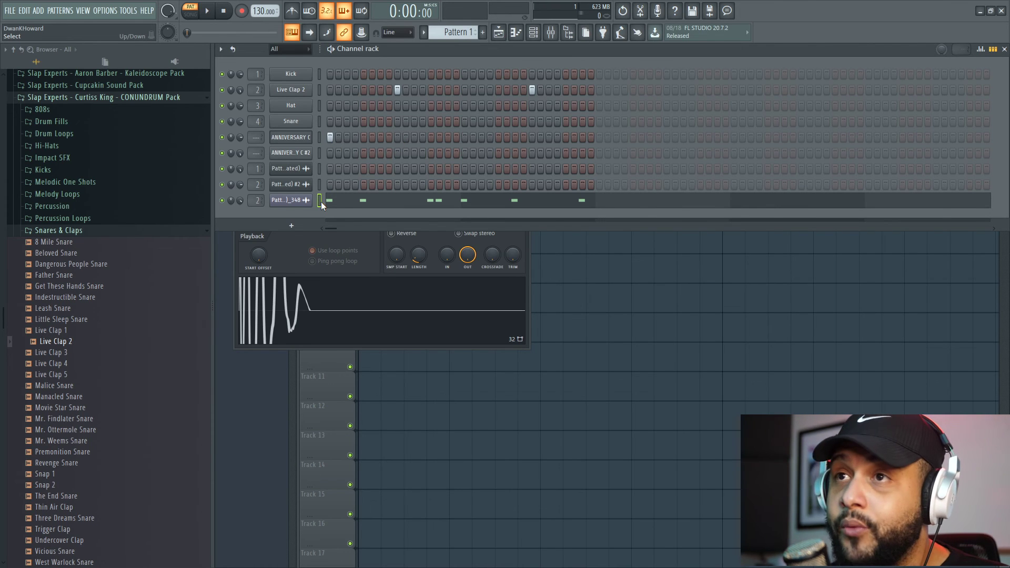
pyautogui.click(318, 138)
pyautogui.hotkey('ctrl', 'v')
# Step: Transpose the ANNIVERSARY C notes down to C5 while auditioning the layered pattern, and return to the channel rack
pyautogui.press('space')
pyautogui.click(333, 141)
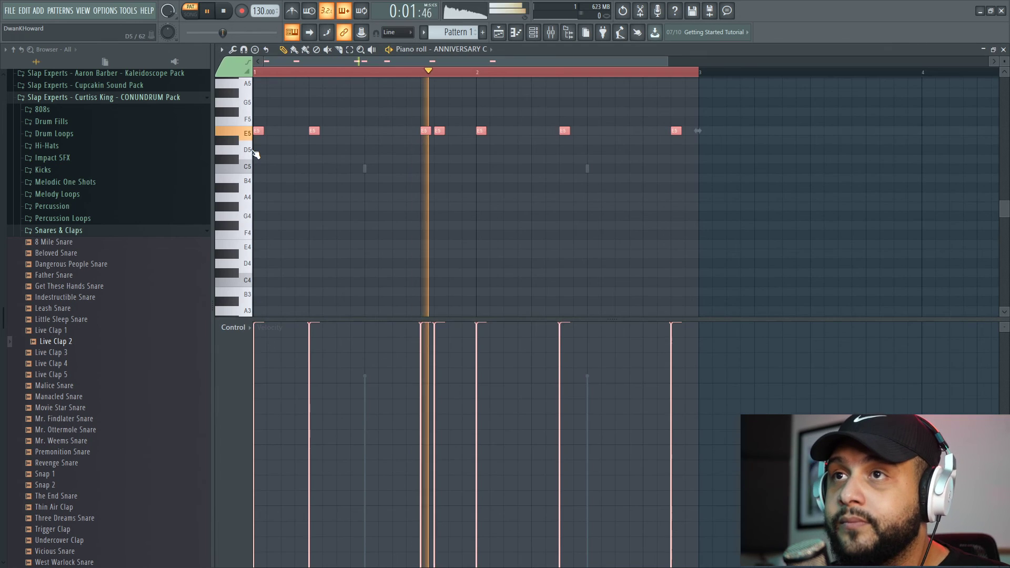
pyautogui.moveTo(254, 183); pyautogui.dragTo(256, 221)
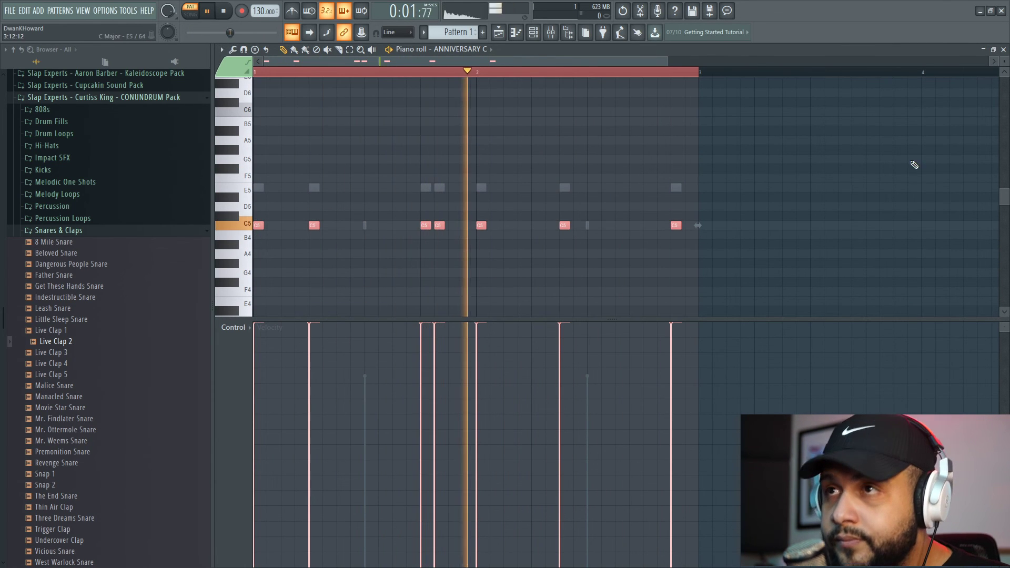
pyautogui.click(1003, 49)
pyautogui.press('space')
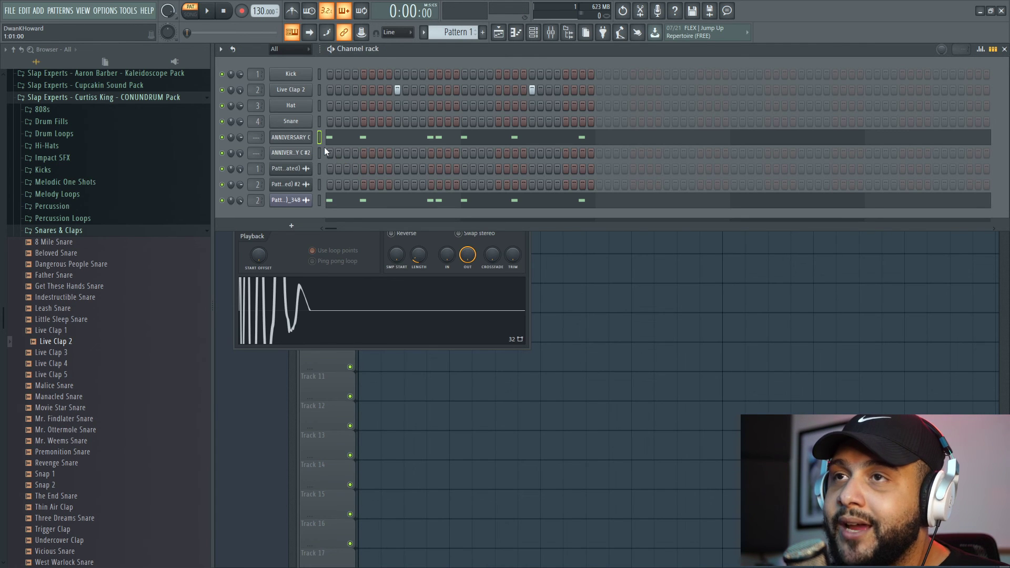